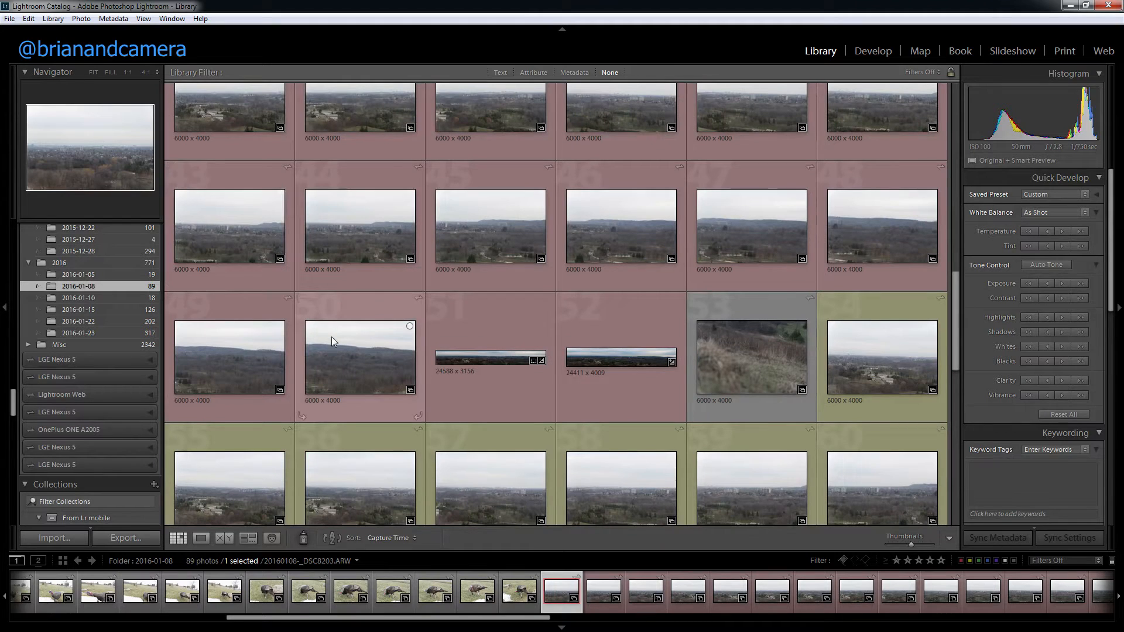
# Step: Select the red-labelled landscape shots through photo 50 and open the Panorama photo merge preview for them
pyautogui.keyDown('shift'); pyautogui.click(349, 353); pyautogui.keyUp('shift')
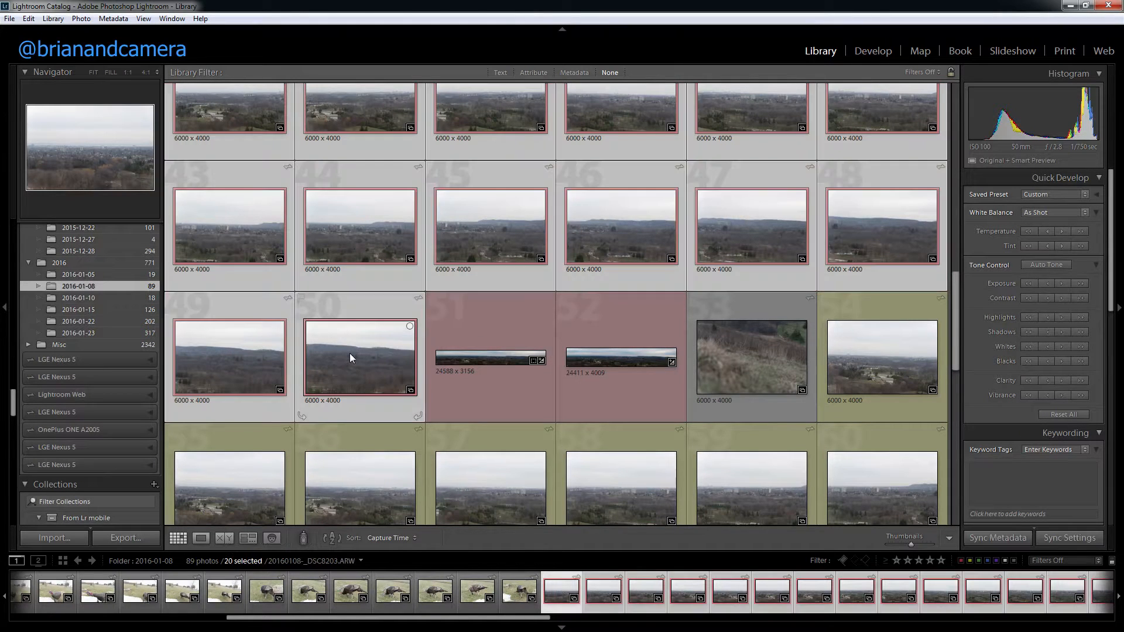
pyautogui.scroll(2, 349, 353)
pyautogui.scroll(-1, 349, 353)
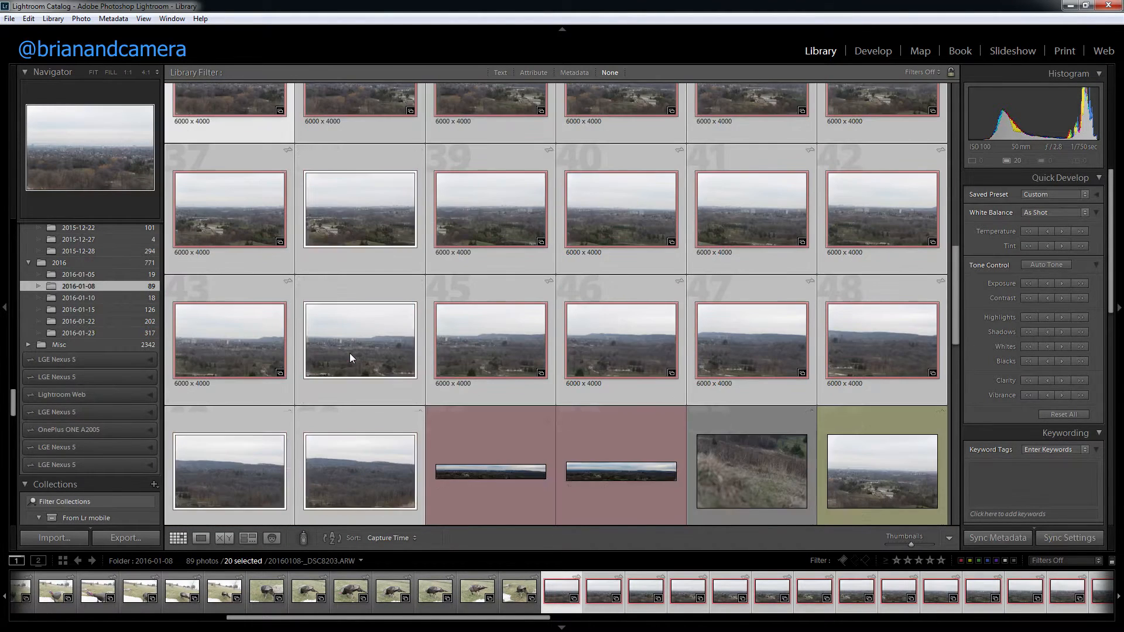
pyautogui.rightClick(341, 345)
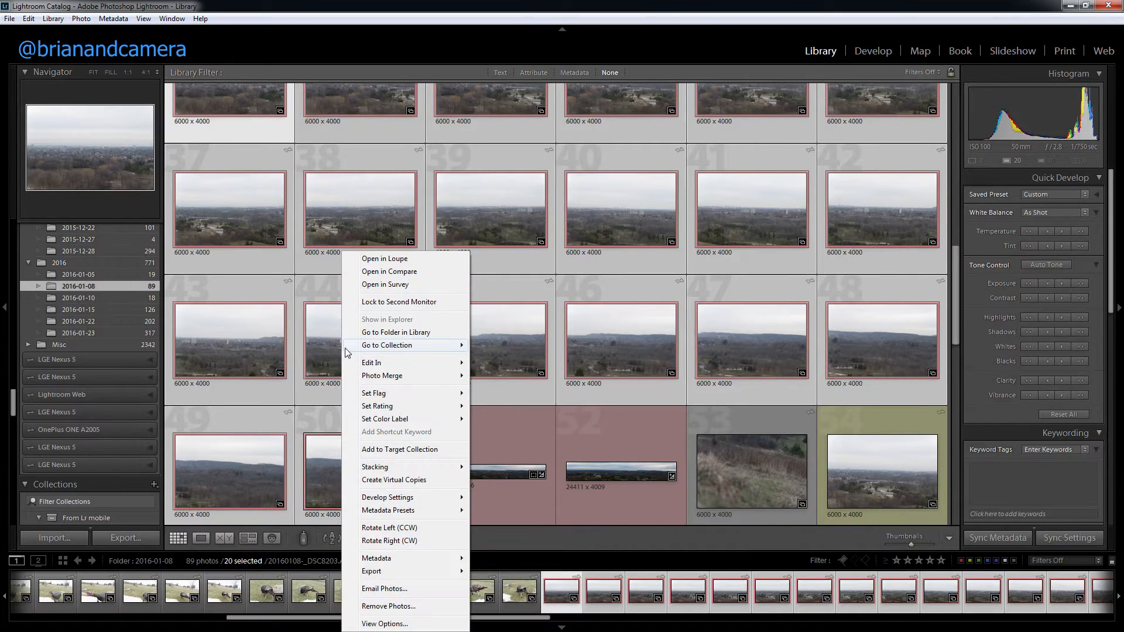
pyautogui.moveTo(363, 375)
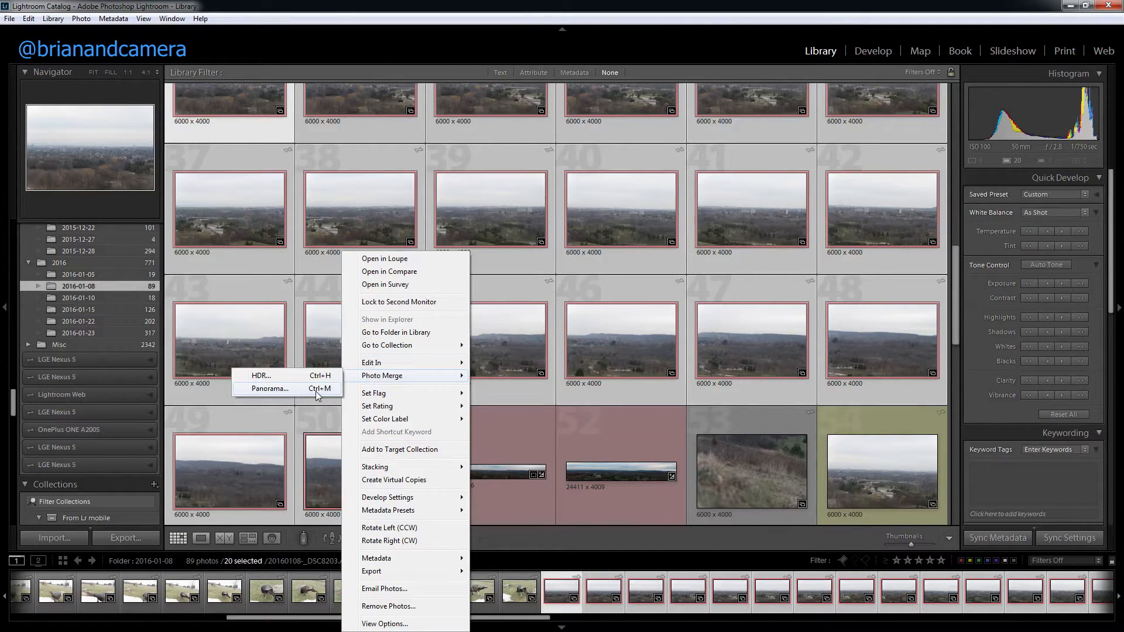
pyautogui.click(316, 392)
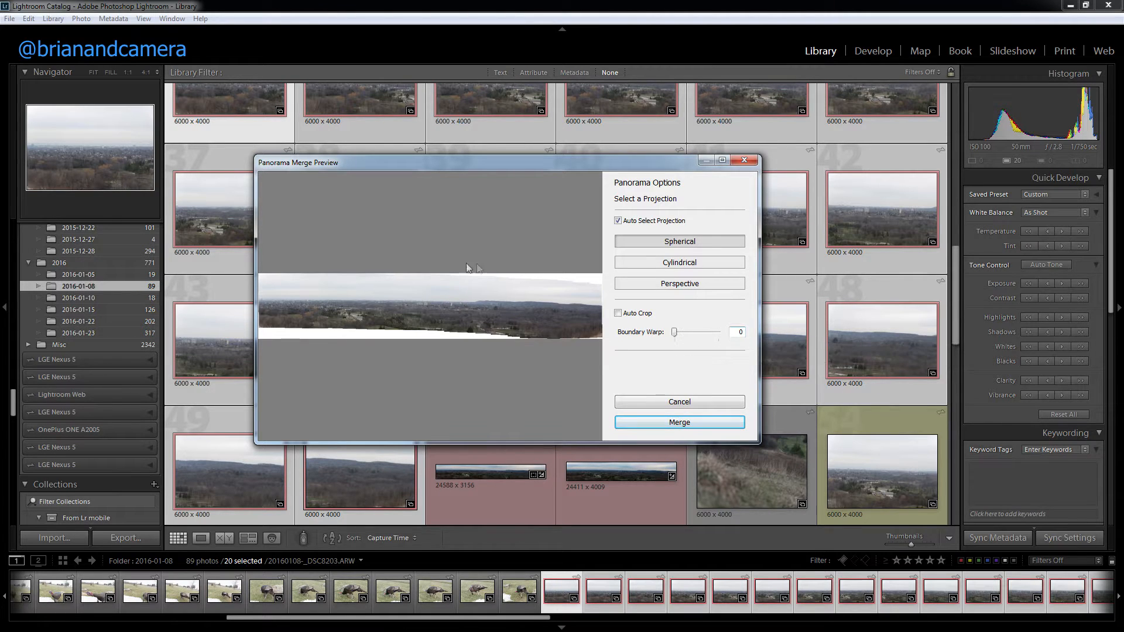
# Step: Preview the merge with Auto Crop on and off, and with Boundary Warp at 100 and back at 0
pyautogui.click(624, 315)
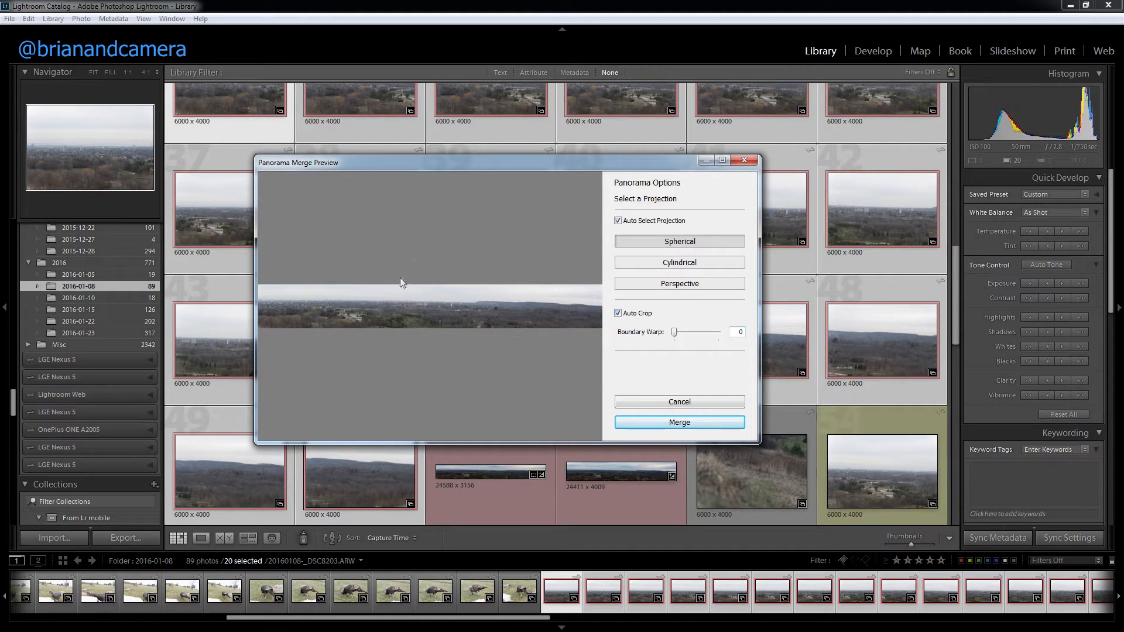
pyautogui.click(618, 313)
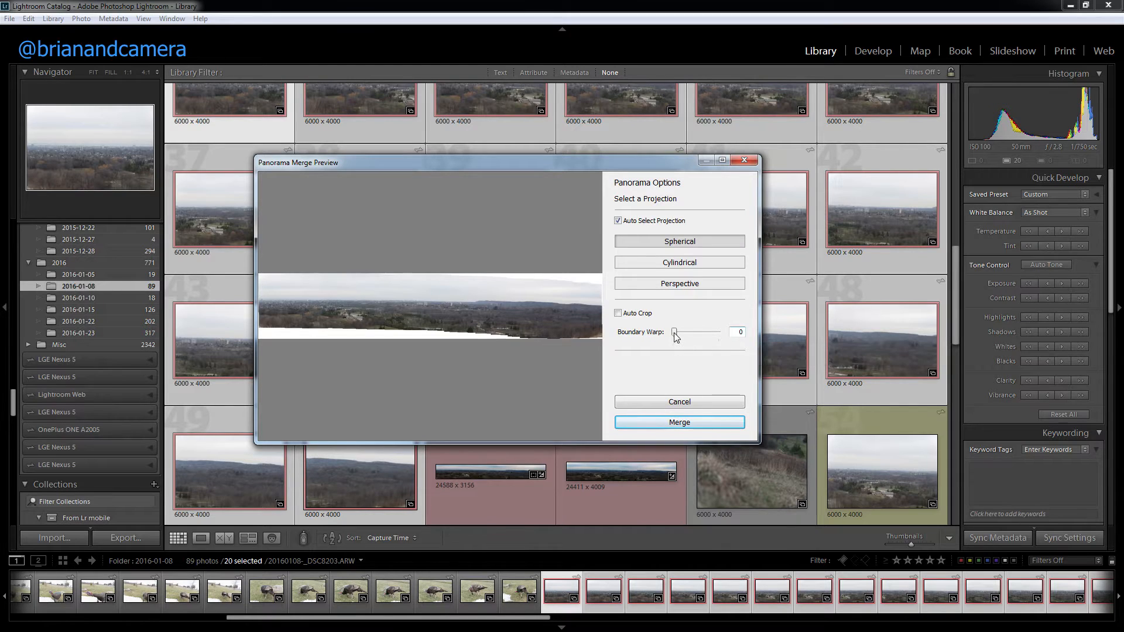
pyautogui.moveTo(674, 332); pyautogui.dragTo(722, 345)
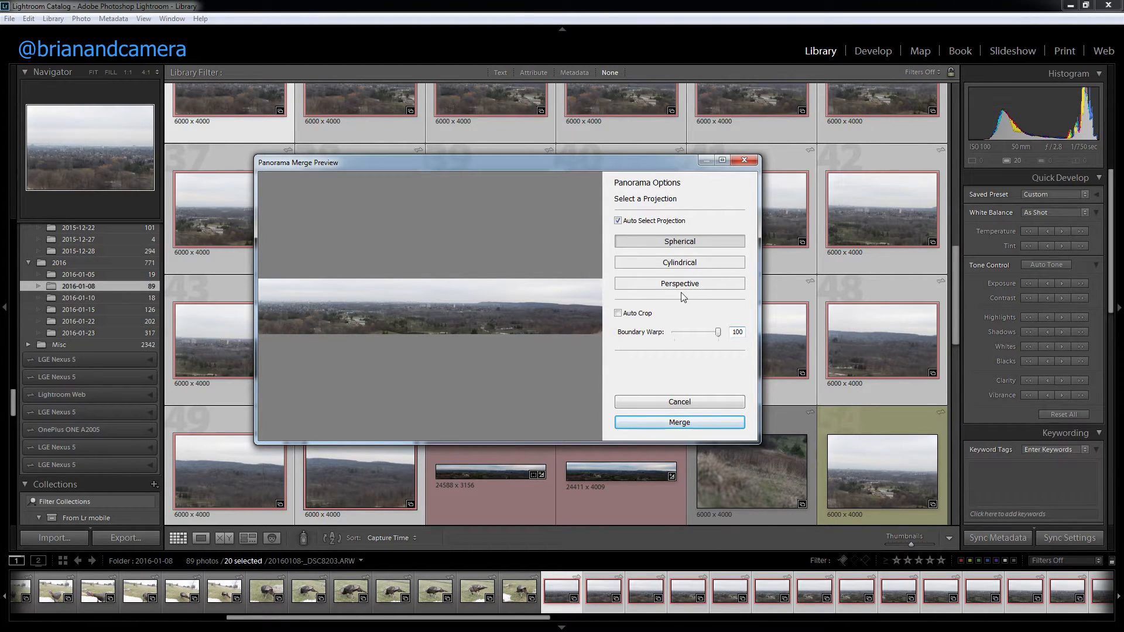
pyautogui.moveTo(719, 332); pyautogui.dragTo(678, 332)
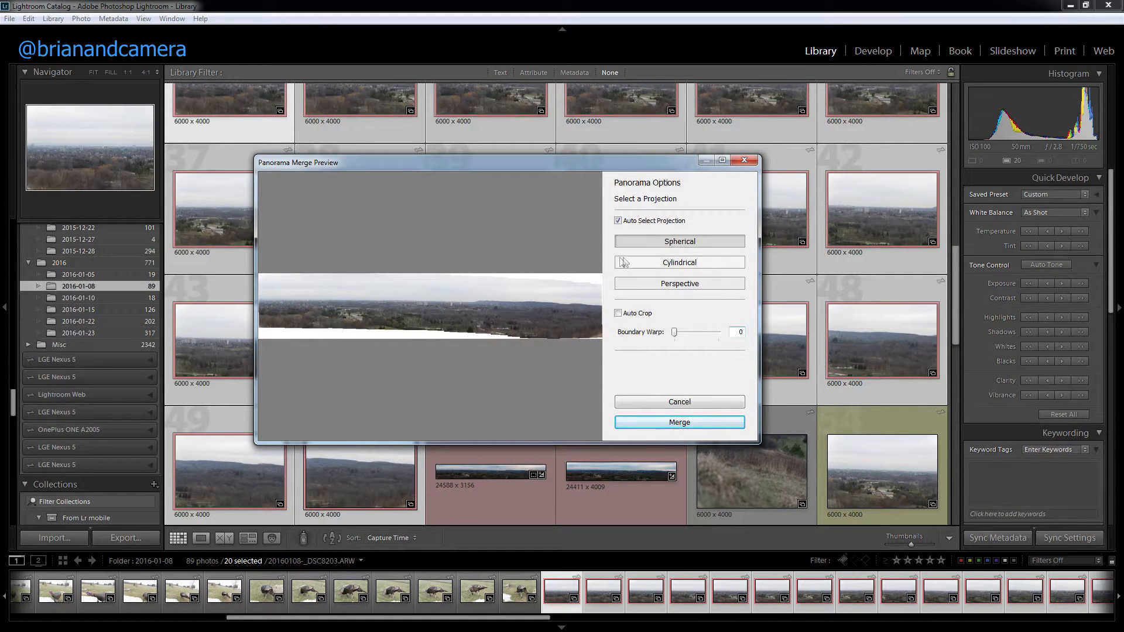
# Step: Try the Cylindrical and Perspective projections, restore Auto Select Projection, and cancel the panorama merge
pyautogui.click(618, 220)
pyautogui.click(653, 265)
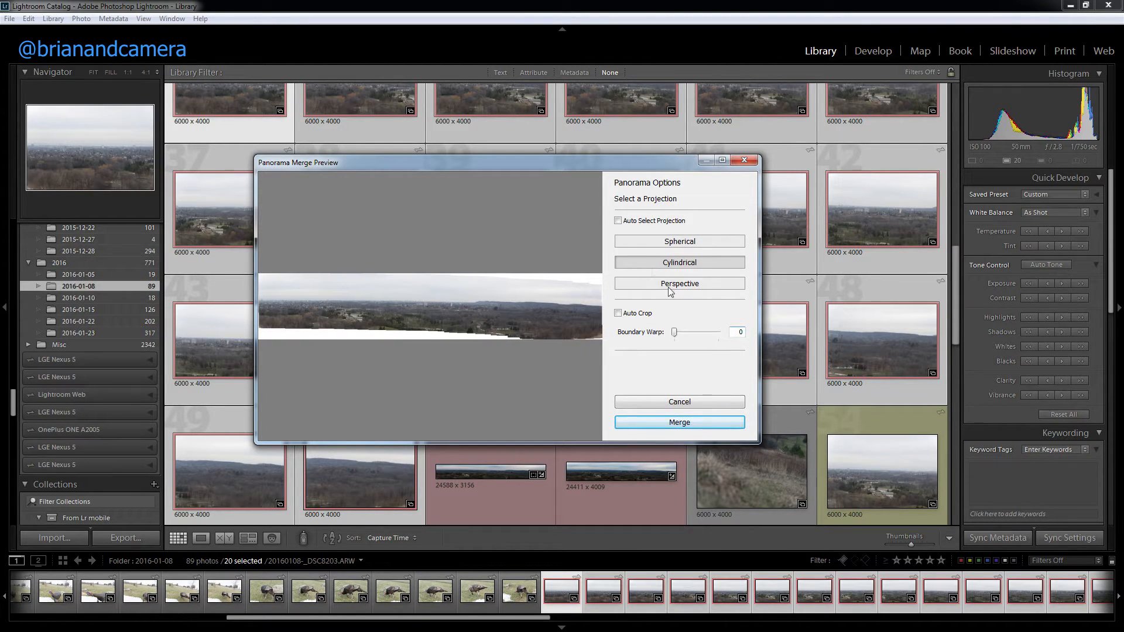
pyautogui.click(654, 283)
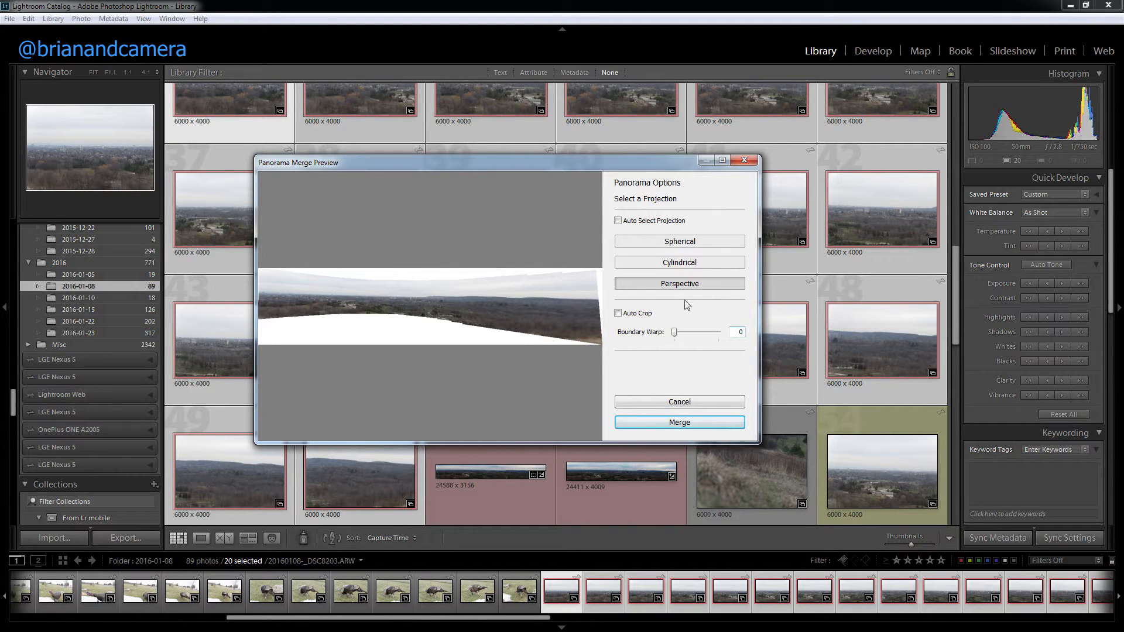
pyautogui.click(651, 220)
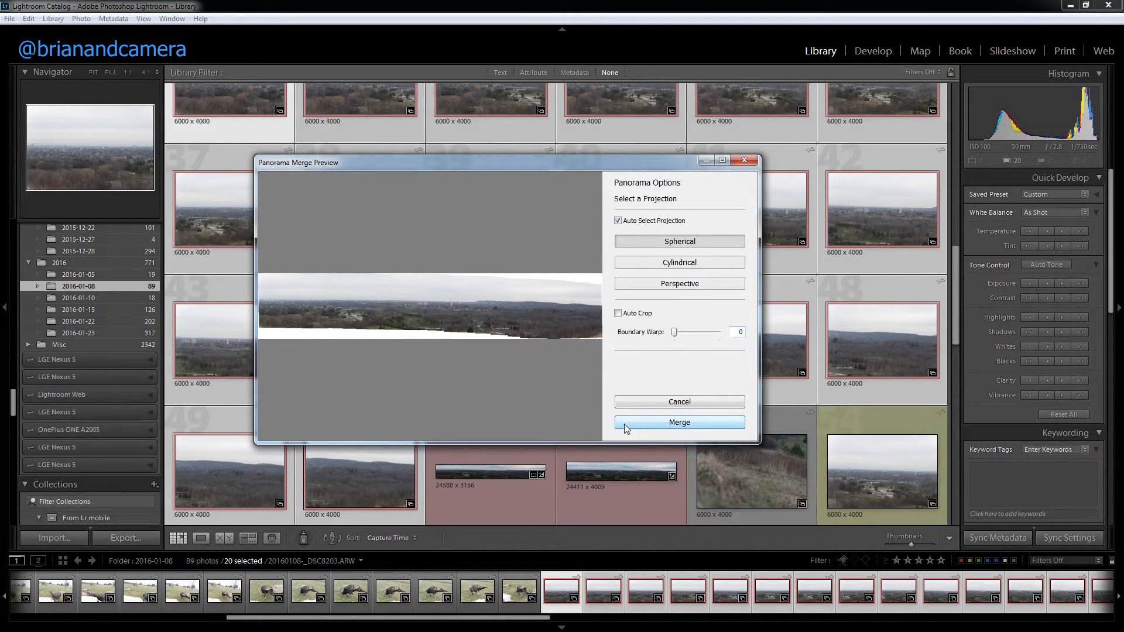
pyautogui.click(646, 403)
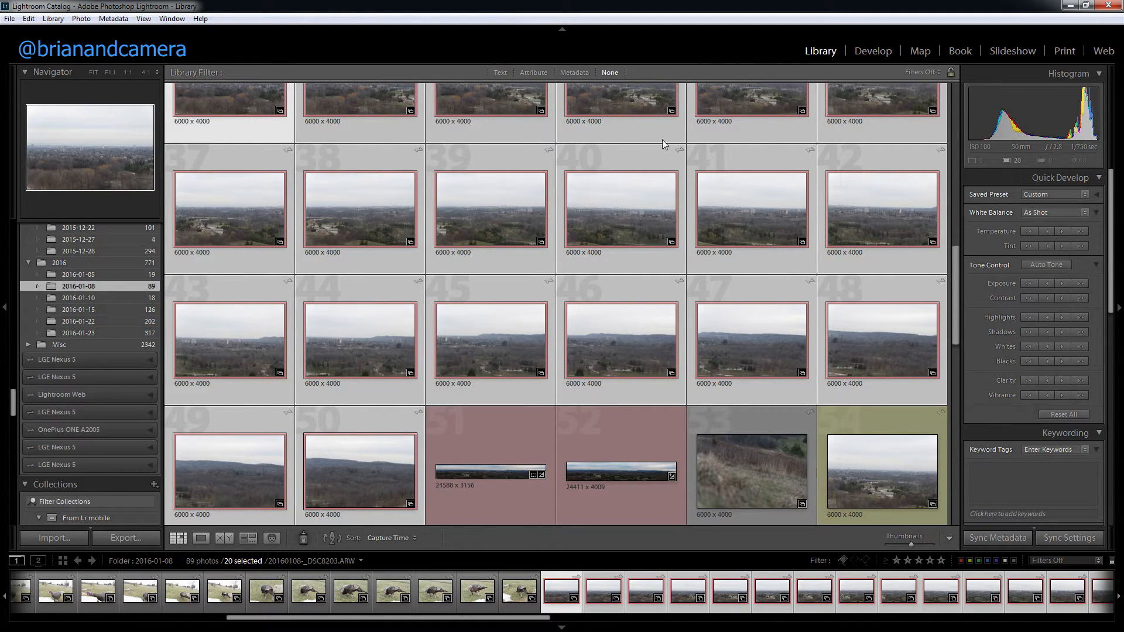
# Step: Open 20160108-_DSC8203-Pano.dng in Develop and examine the distant buildings and skyline at 1:1 before returning to the full view
pyautogui.click(455, 487)
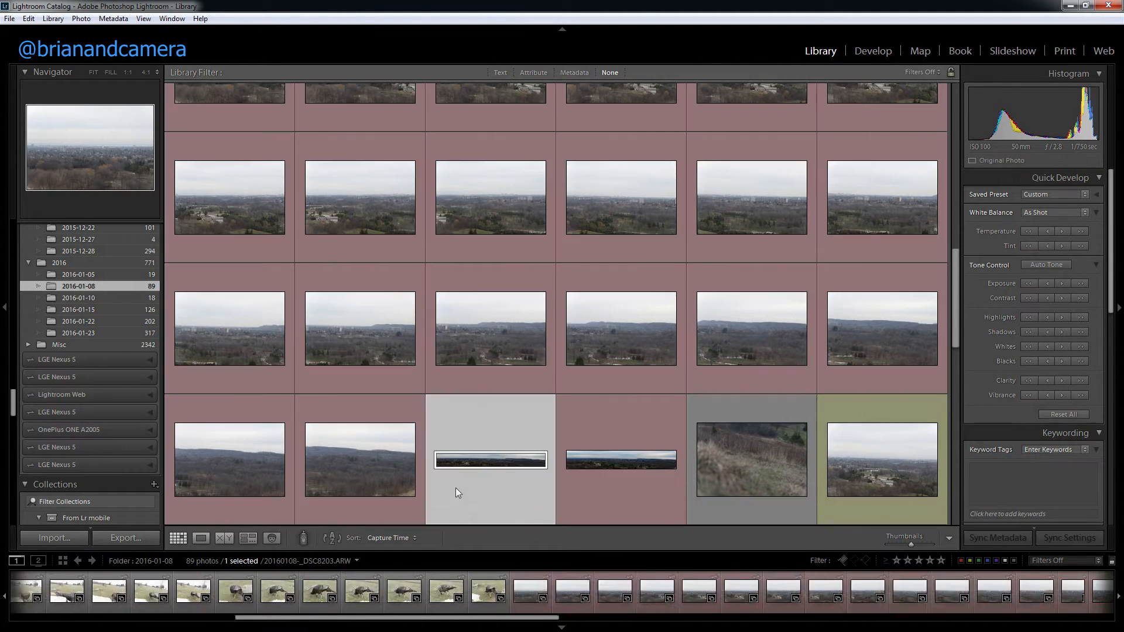
pyautogui.click(873, 51)
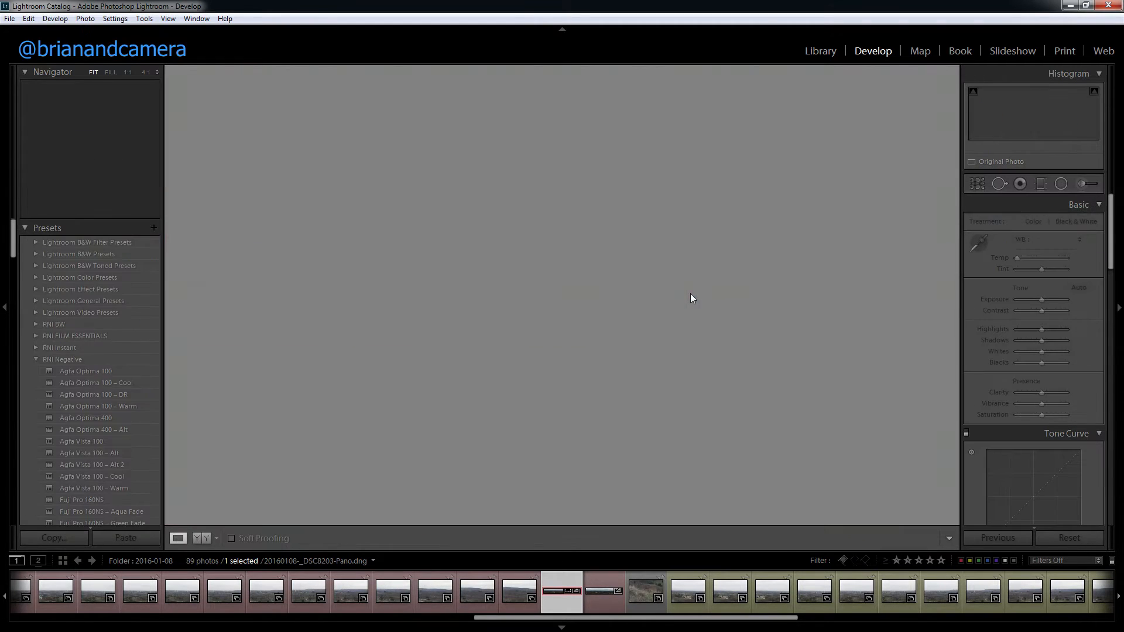
pyautogui.click(263, 301)
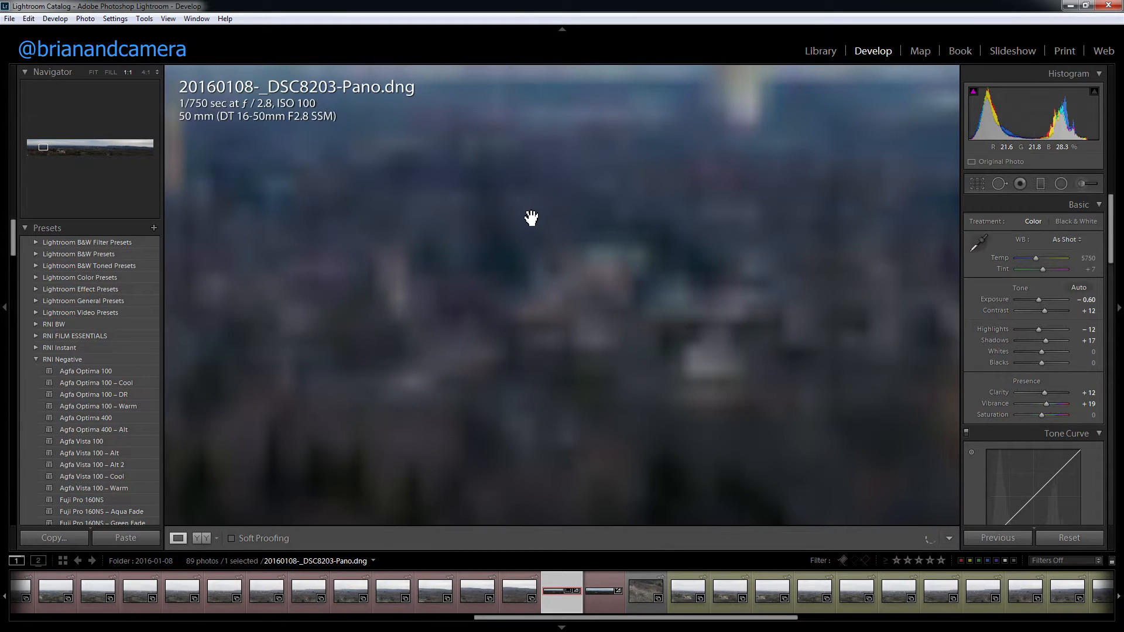
pyautogui.moveTo(531, 218); pyautogui.dragTo(576, 323)
pyautogui.moveTo(516, 181); pyautogui.dragTo(704, 237)
pyautogui.moveTo(443, 245); pyautogui.dragTo(820, 276)
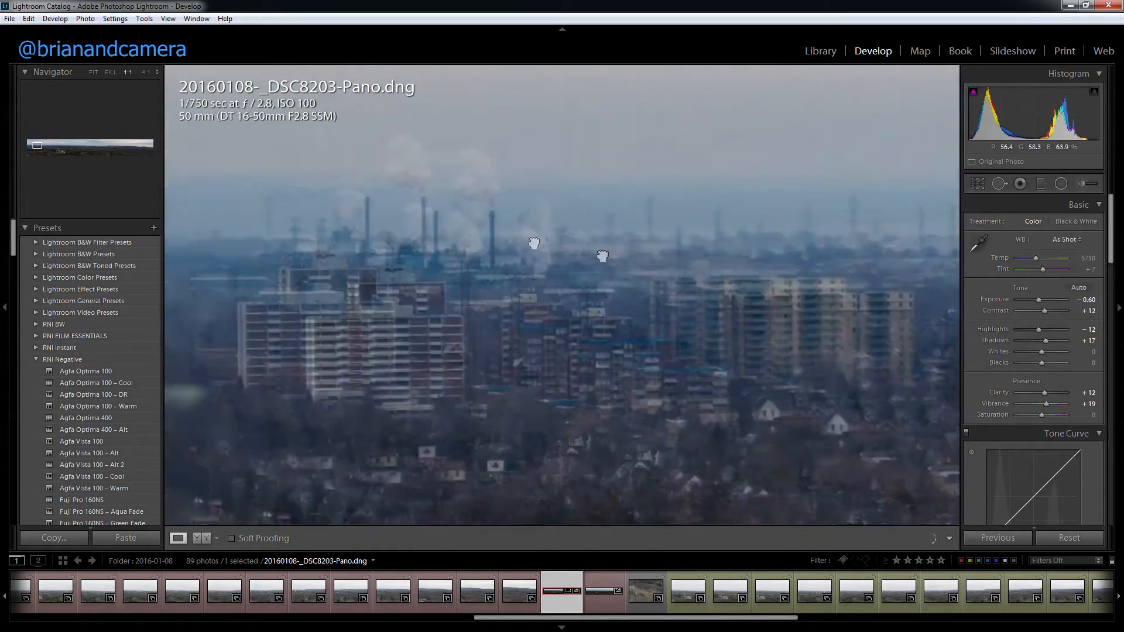
pyautogui.moveTo(465, 228); pyautogui.dragTo(772, 281)
pyautogui.moveTo(426, 283); pyautogui.dragTo(655, 306)
pyautogui.moveTo(364, 289); pyautogui.dragTo(657, 291)
pyautogui.moveTo(735, 288); pyautogui.dragTo(486, 281)
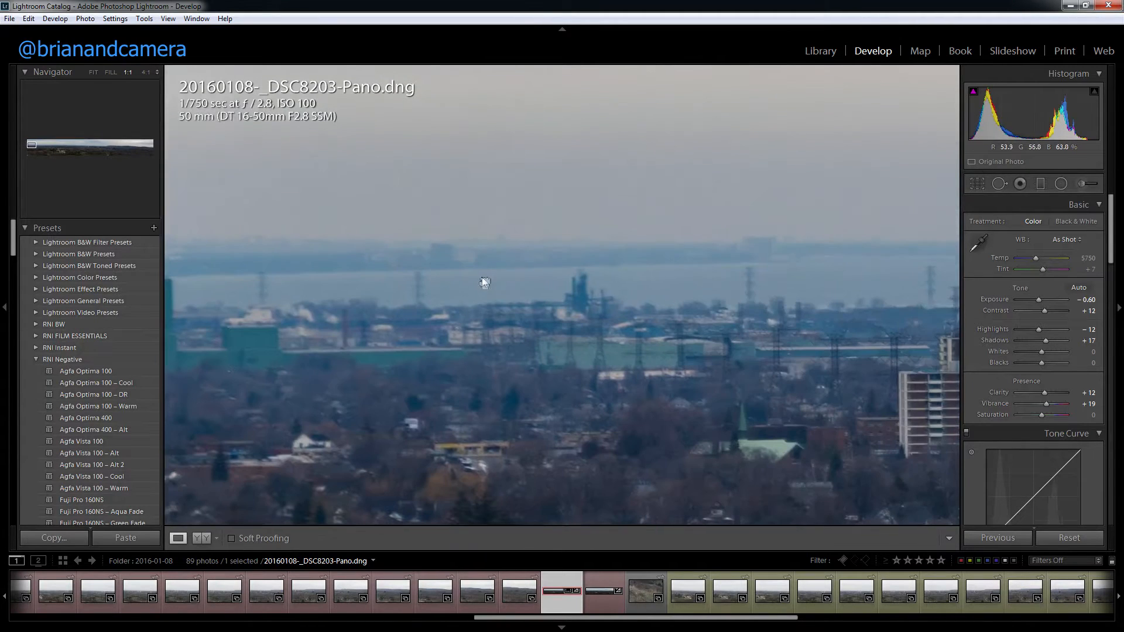
pyautogui.click(706, 324)
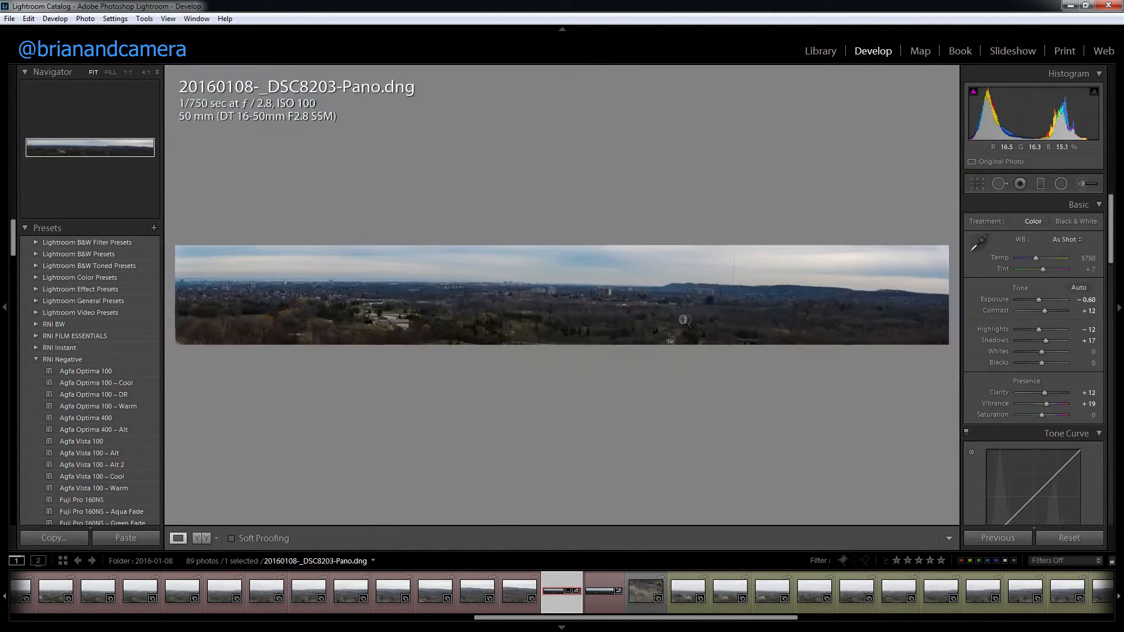
# Step: Try a lower bottom crop edge on the panorama and restore it, extend the crop upward over the full sky, and apply it
pyautogui.click(975, 185)
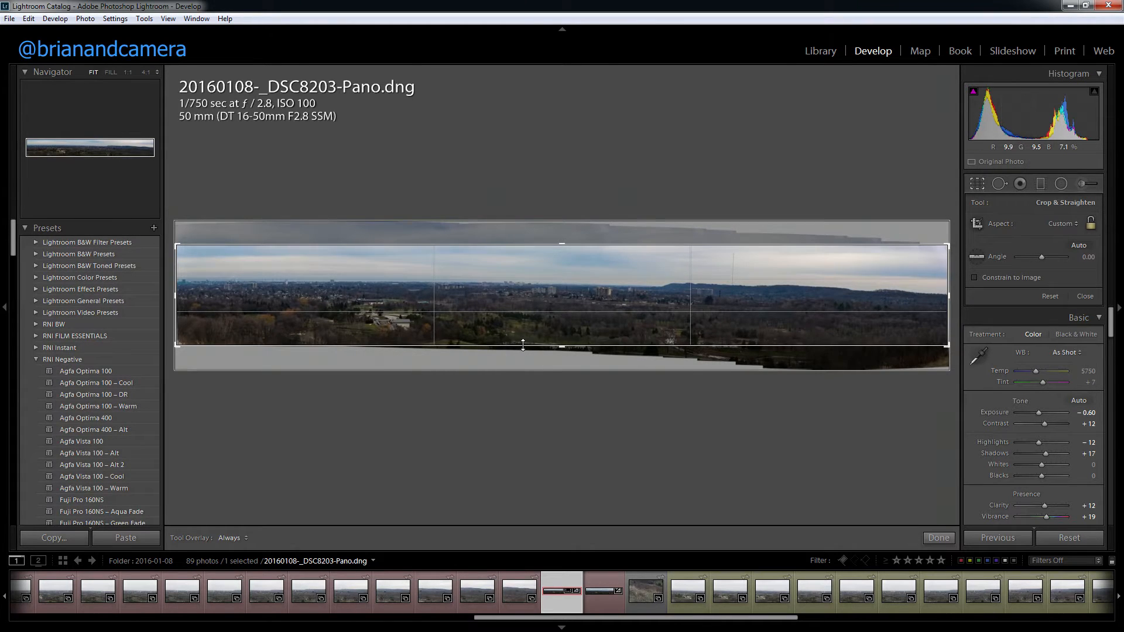
pyautogui.moveTo(522, 345); pyautogui.dragTo(522, 357)
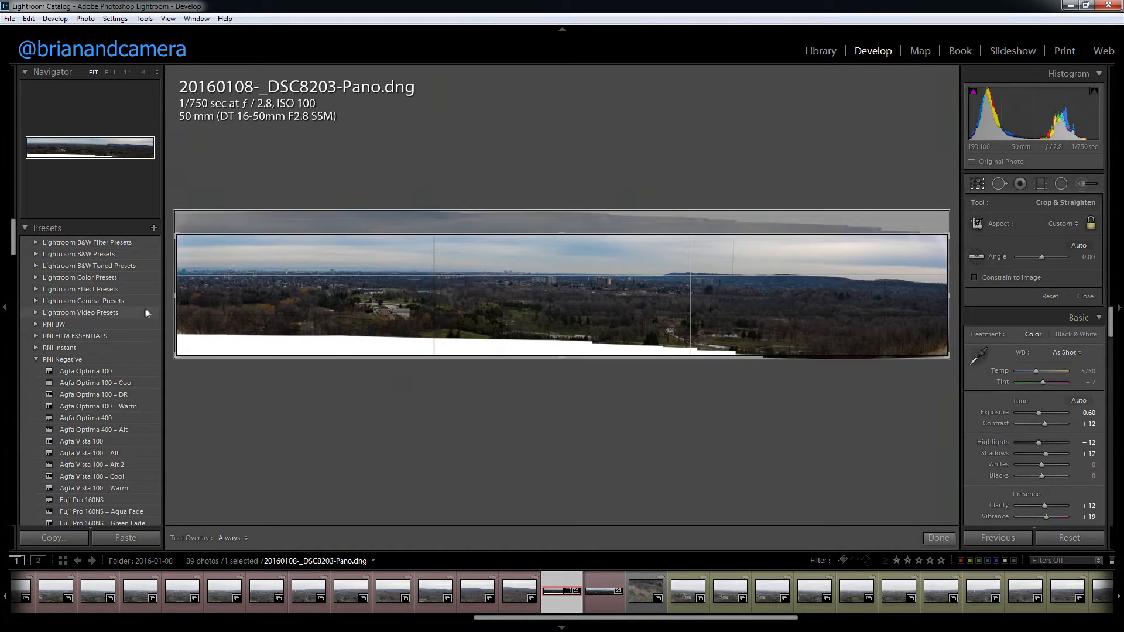
pyautogui.moveTo(536, 355); pyautogui.dragTo(540, 349)
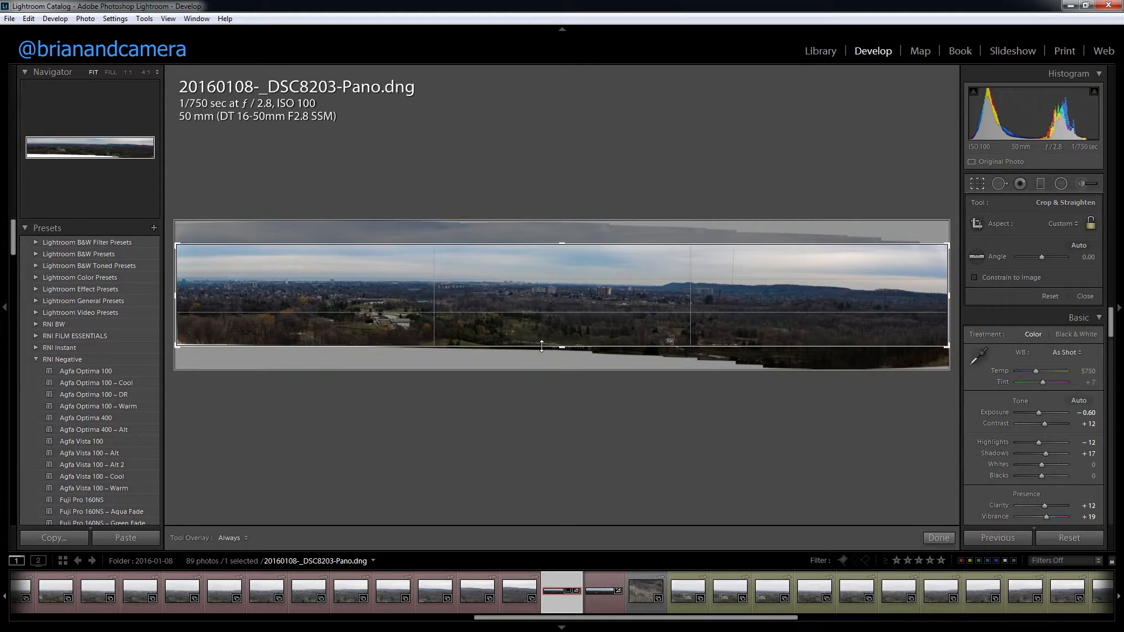
pyautogui.moveTo(527, 244); pyautogui.dragTo(535, 211)
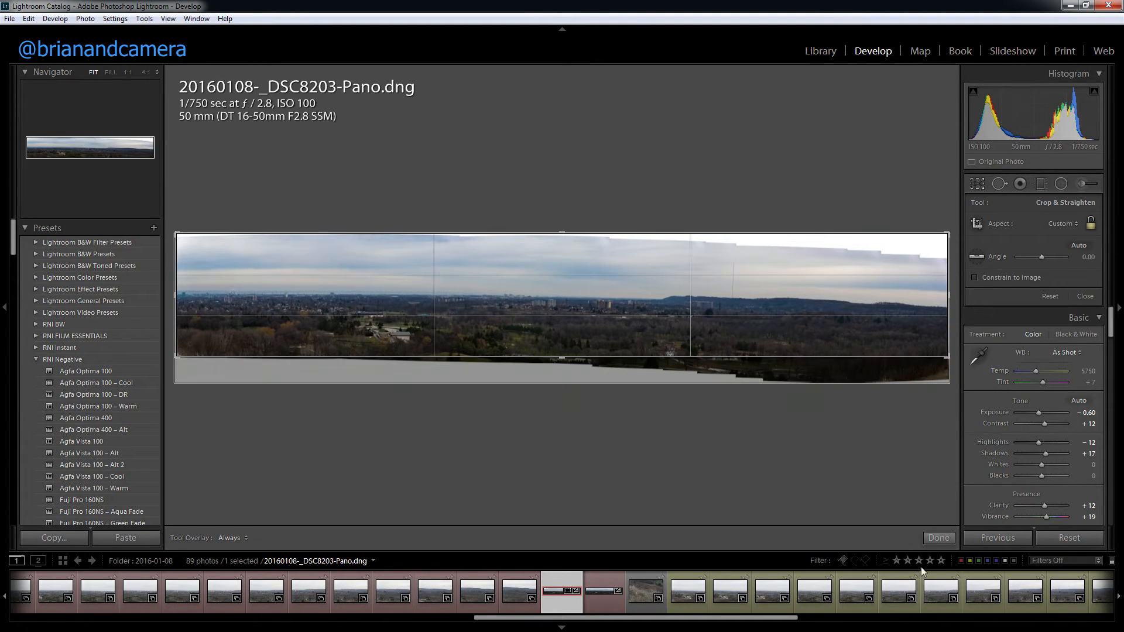
pyautogui.click(938, 538)
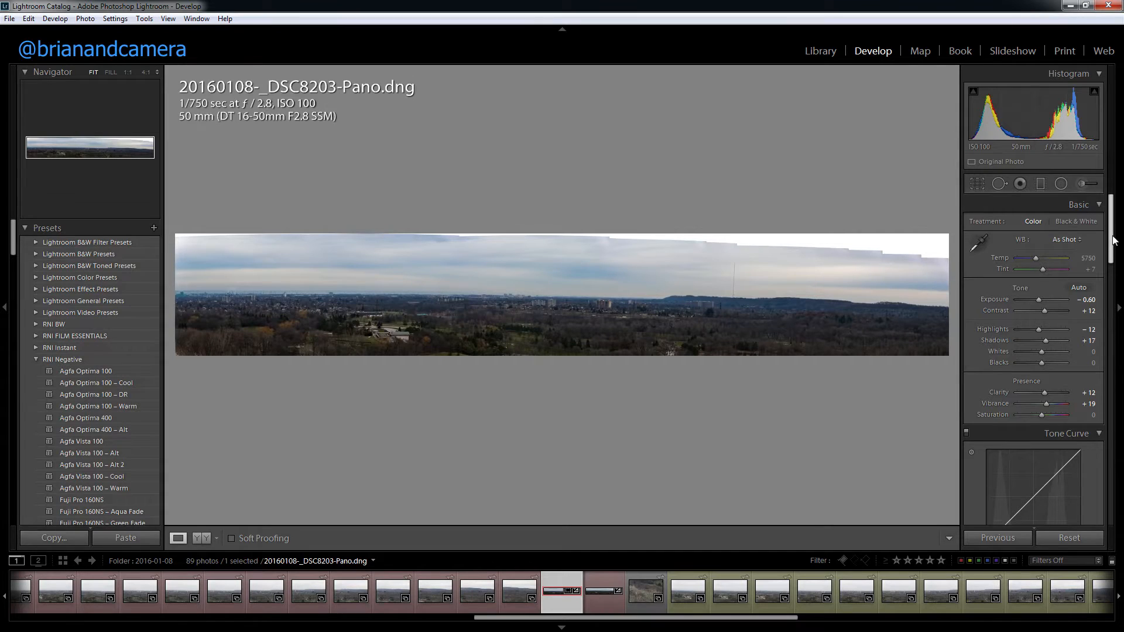
# Step: Compare the panorama's original Import state in History with its latest Crop Rectangle state
pyautogui.moveTo(17, 257); pyautogui.dragTo(16, 377)
pyautogui.click(51, 409)
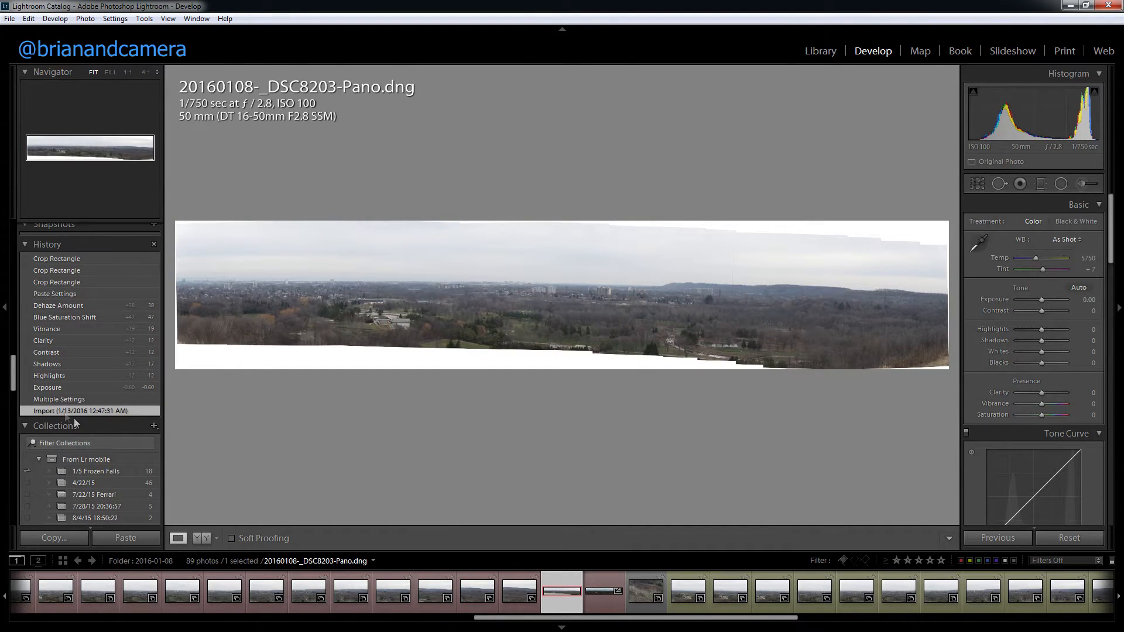
pyautogui.click(61, 256)
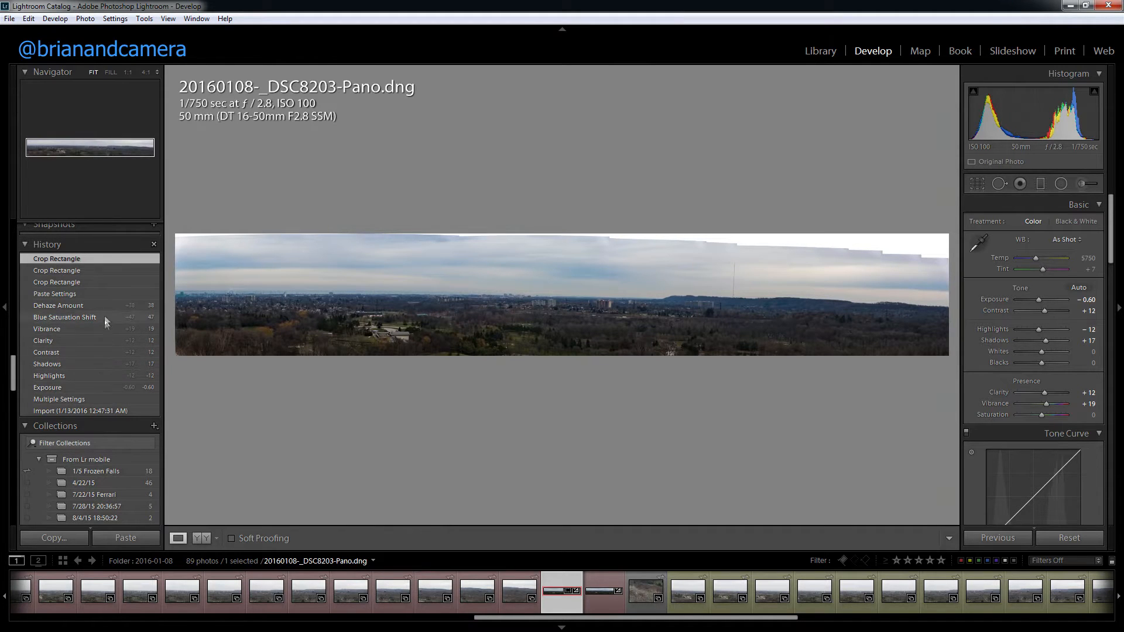
# Step: Open 20160108-_DSC8222-Pano.dng and examine its crop bounds, upper sky edge and lower corner at 1:1
pyautogui.click(600, 597)
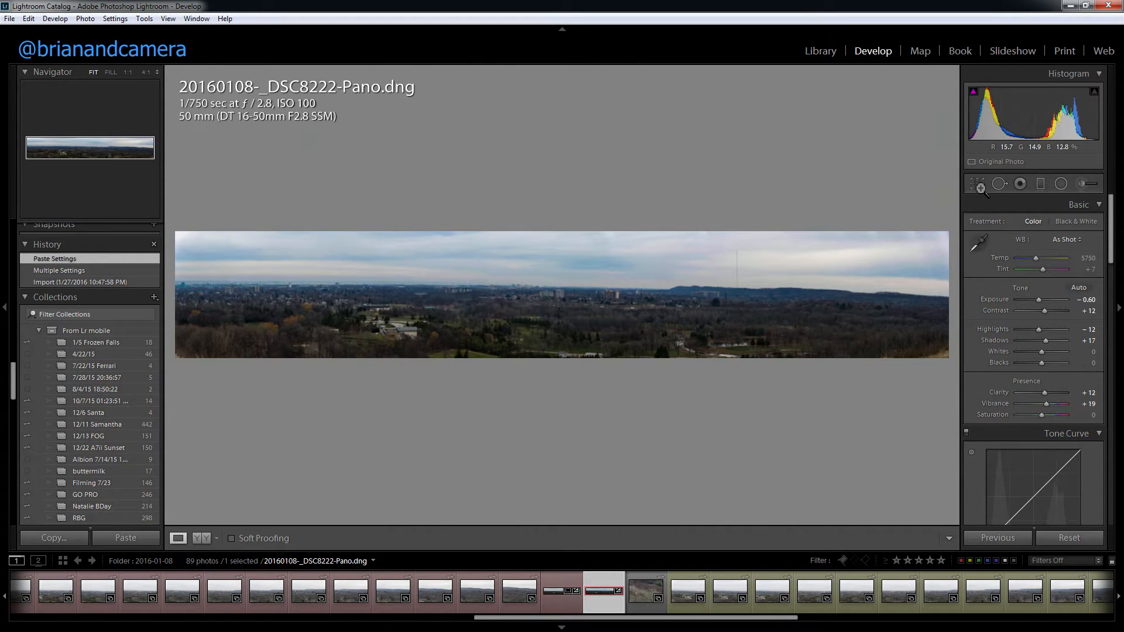
pyautogui.press('r')
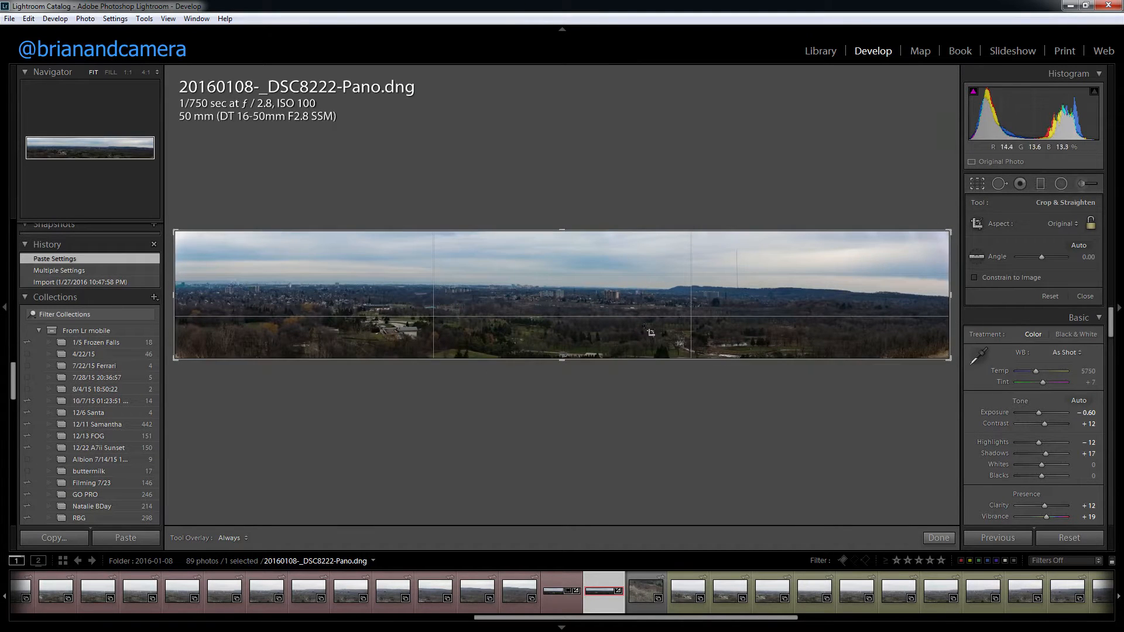
pyautogui.click(982, 184)
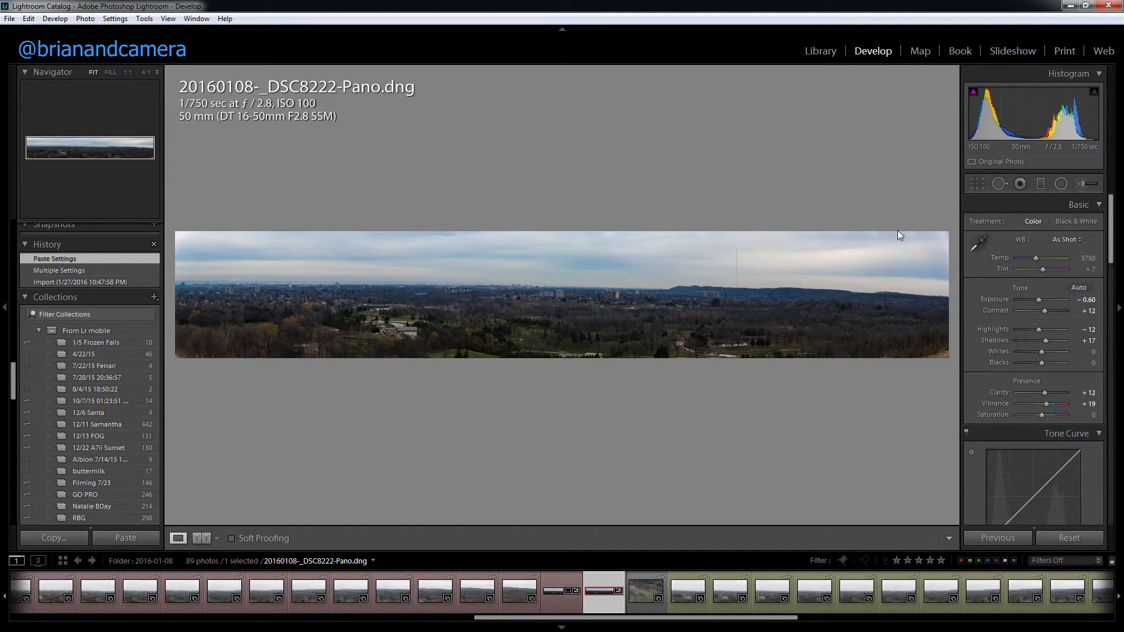
pyautogui.click(879, 241)
pyautogui.moveTo(795, 247); pyautogui.dragTo(754, 285)
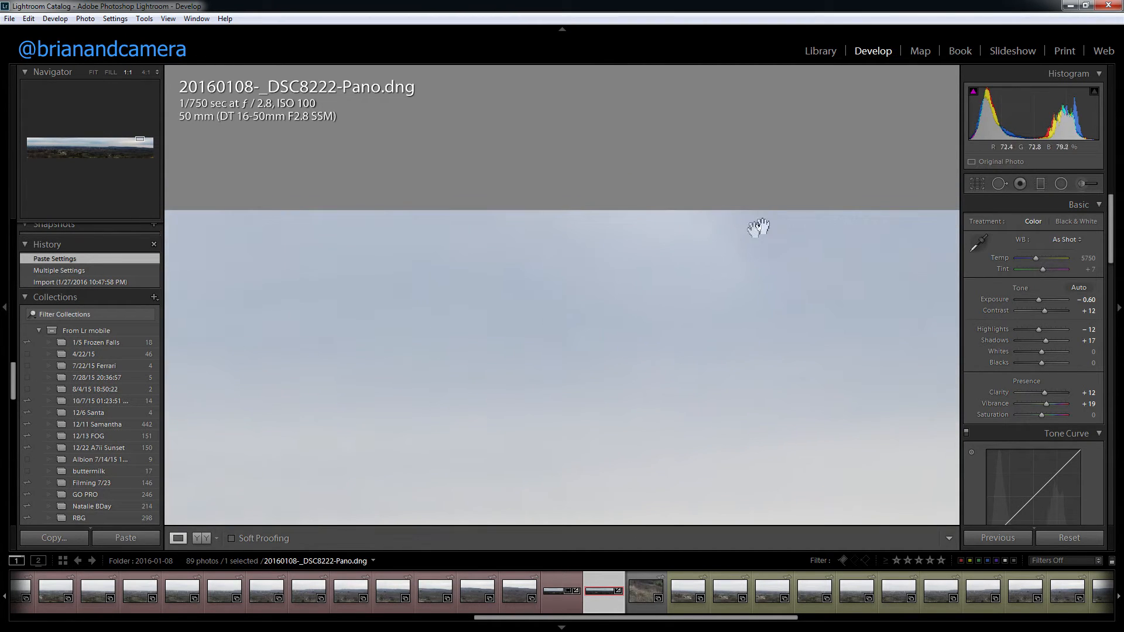
pyautogui.click(810, 281)
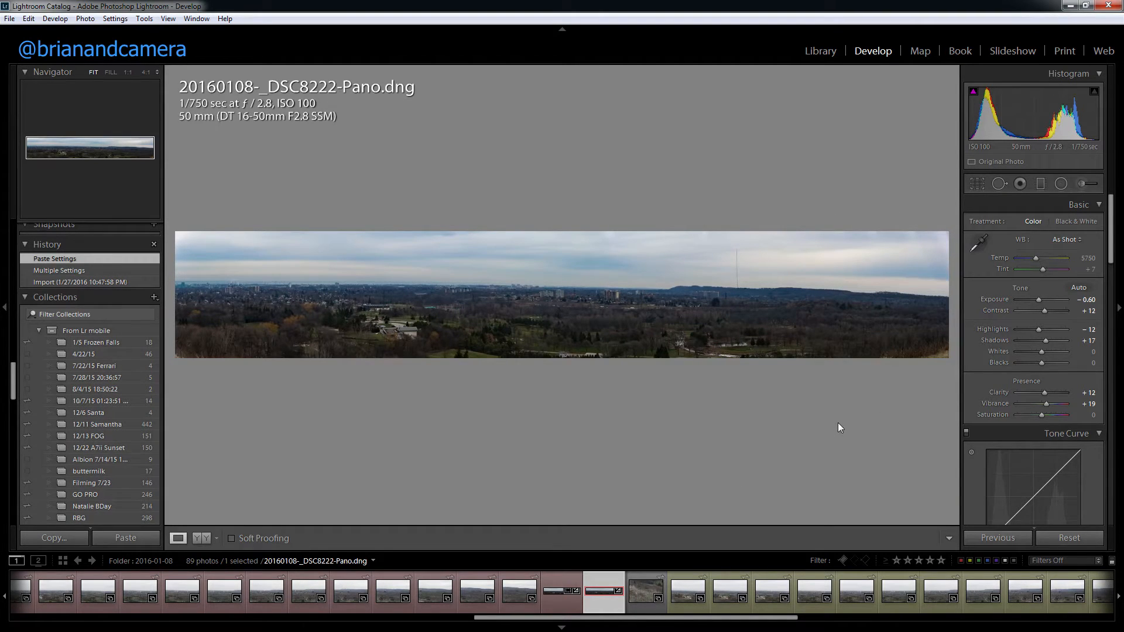
pyautogui.moveTo(928, 355); pyautogui.dragTo(474, 258)
pyautogui.click(737, 303)
# Step: Extend the crop of 20160108-_DSC8203-Pano.dng down to the image's full lower boundary and apply it
pyautogui.click(547, 598)
pyautogui.click(976, 183)
pyautogui.moveTo(936, 355)
pyautogui.mouseDown()
pyautogui.moveTo(942, 380)
pyautogui.moveTo(941, 369)
pyautogui.mouseUp()
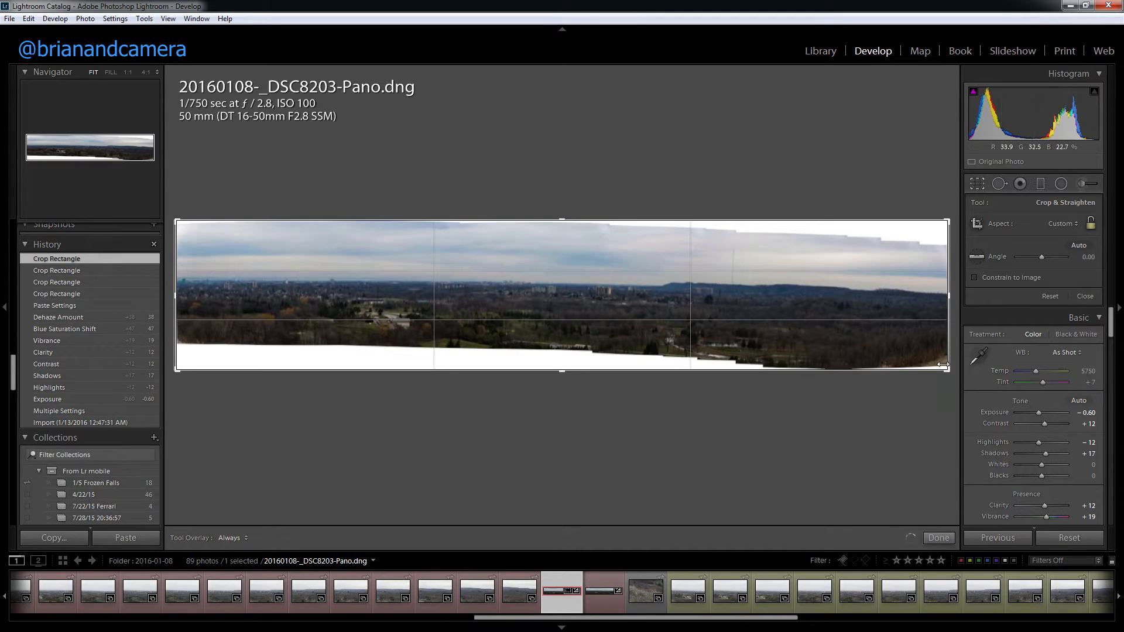
pyautogui.click(936, 537)
# Step: Examine the blank area along the lower edge near the panorama's right-hand corner at 1:1, and return to the full view
pyautogui.click(937, 359)
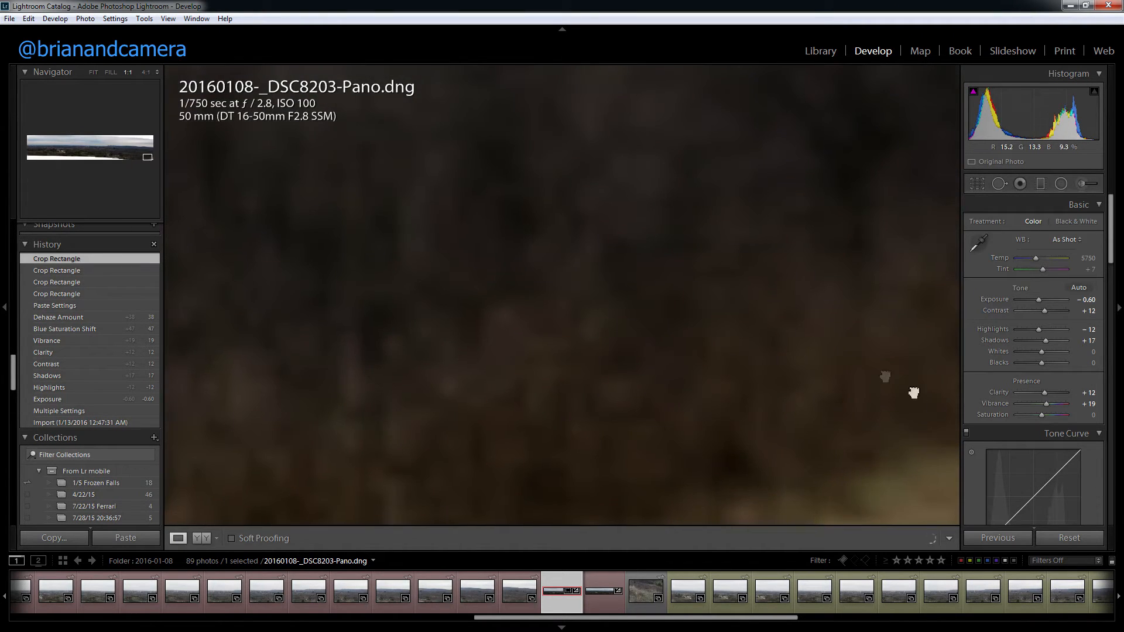
pyautogui.moveTo(914, 393); pyautogui.dragTo(529, 269)
pyautogui.moveTo(580, 294); pyautogui.dragTo(589, 352)
pyautogui.click(559, 327)
pyautogui.click(925, 360)
pyautogui.moveTo(925, 363); pyautogui.dragTo(673, 338)
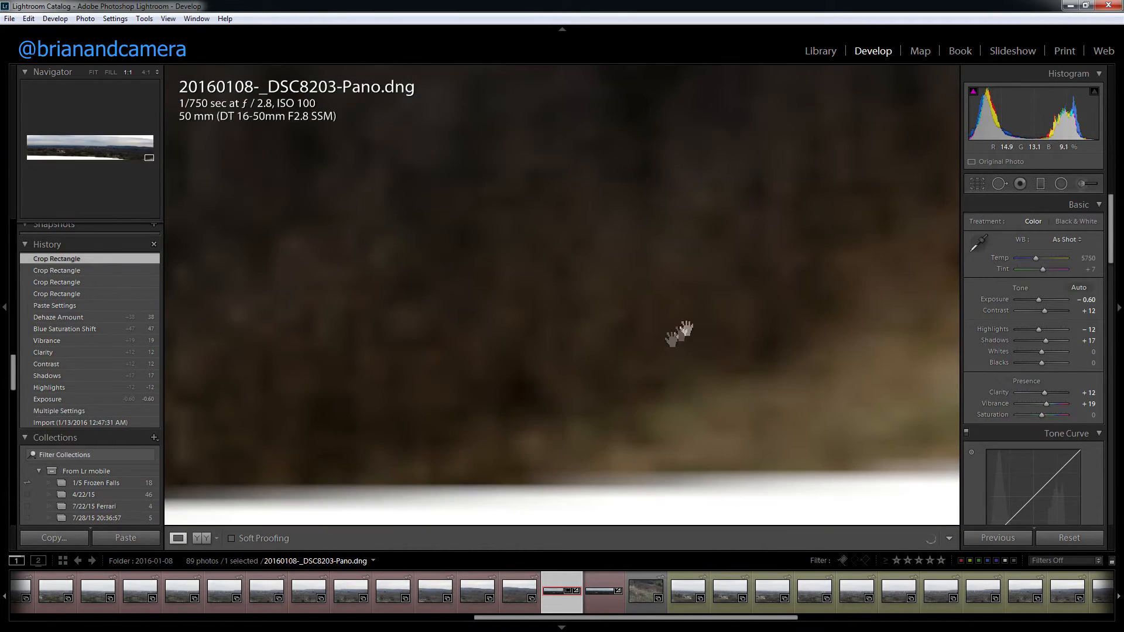
pyautogui.moveTo(787, 316); pyautogui.dragTo(760, 343)
pyautogui.click(702, 360)
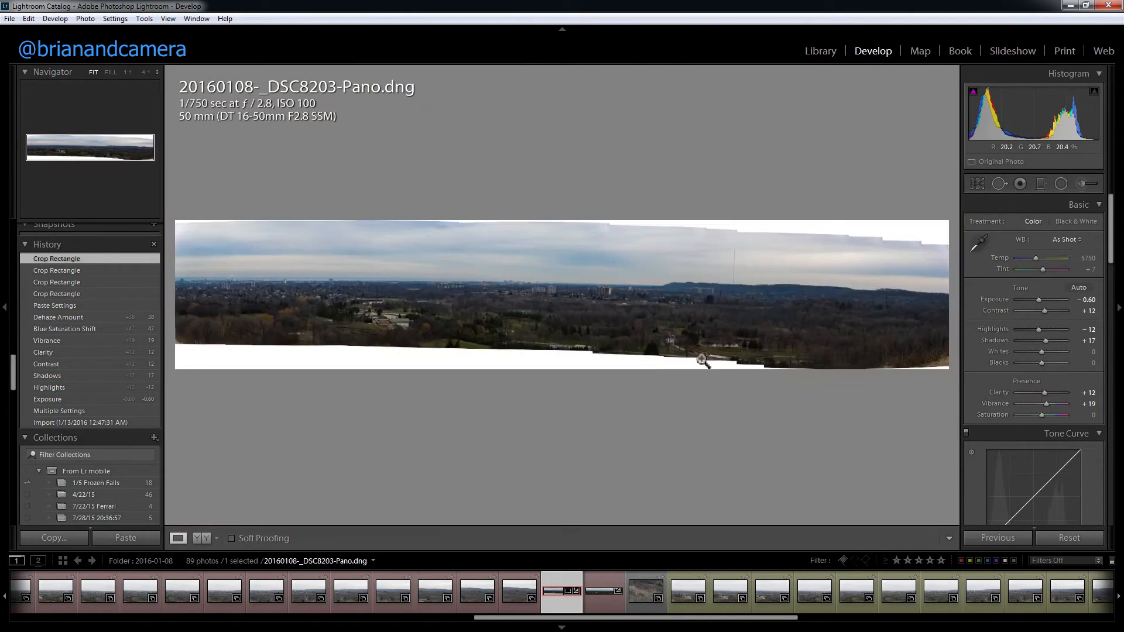
# Step: Constrain the crop of 20160108-_DSC8203-Pano.dng to the image and rotate the crop angle to -1.70
pyautogui.click(975, 183)
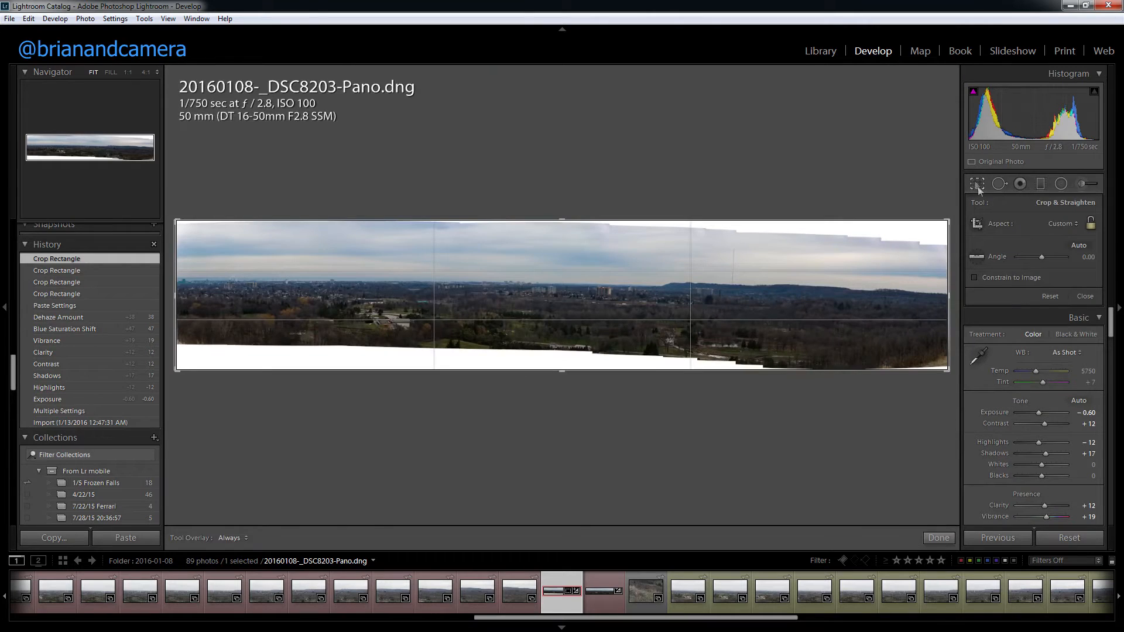
pyautogui.click(981, 279)
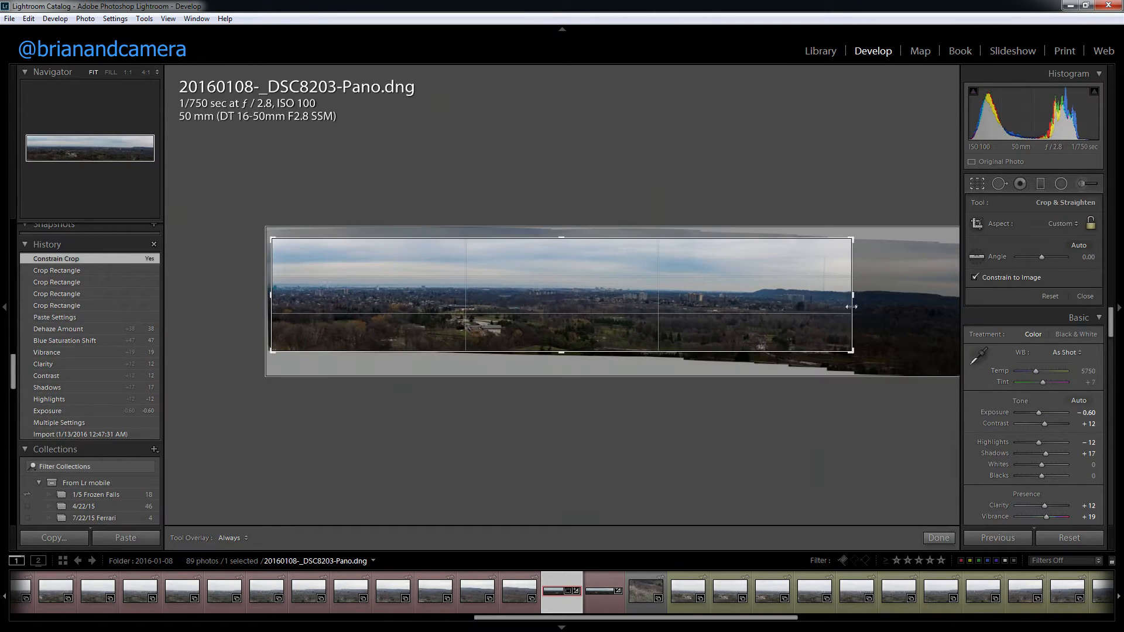
pyautogui.moveTo(897, 299); pyautogui.dragTo(897, 301)
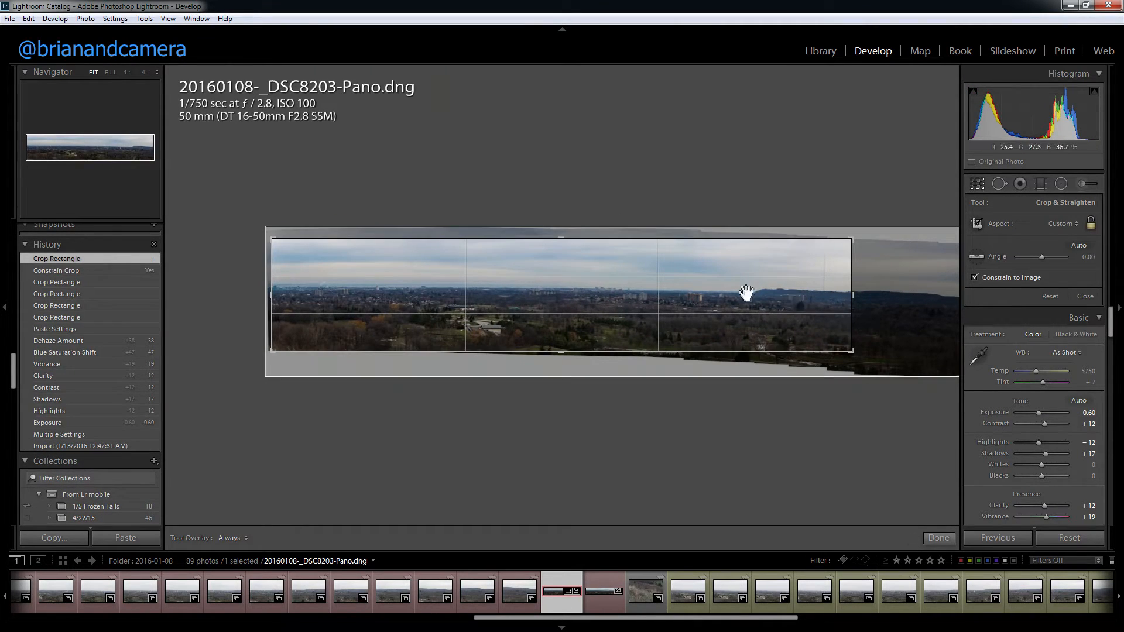
pyautogui.moveTo(873, 358); pyautogui.dragTo(957, 320)
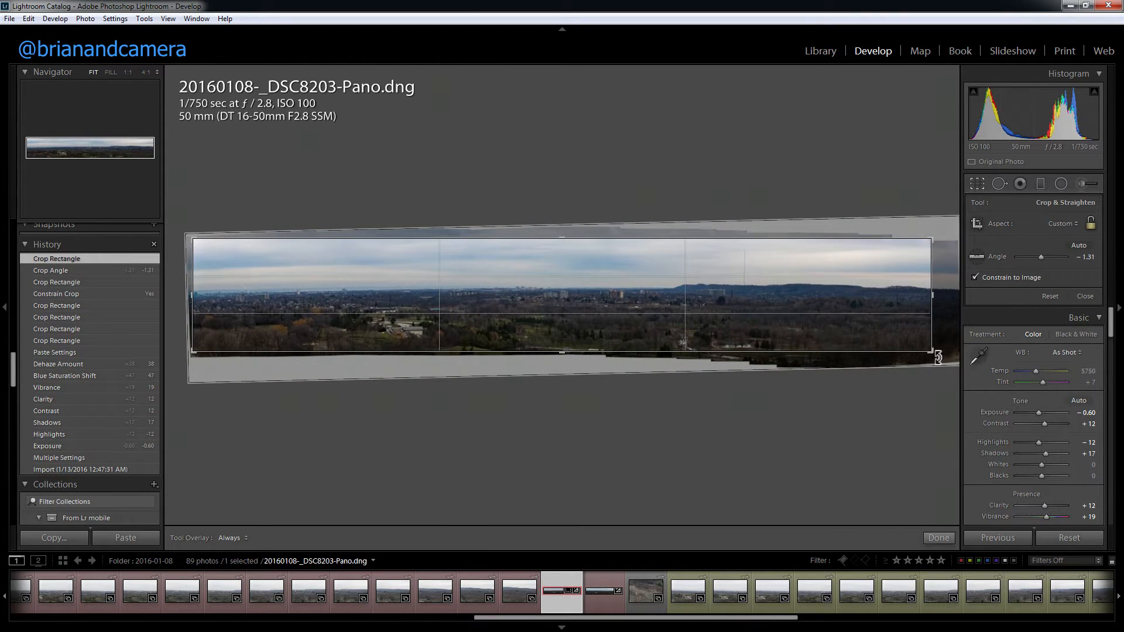
pyautogui.moveTo(938, 358); pyautogui.dragTo(935, 329)
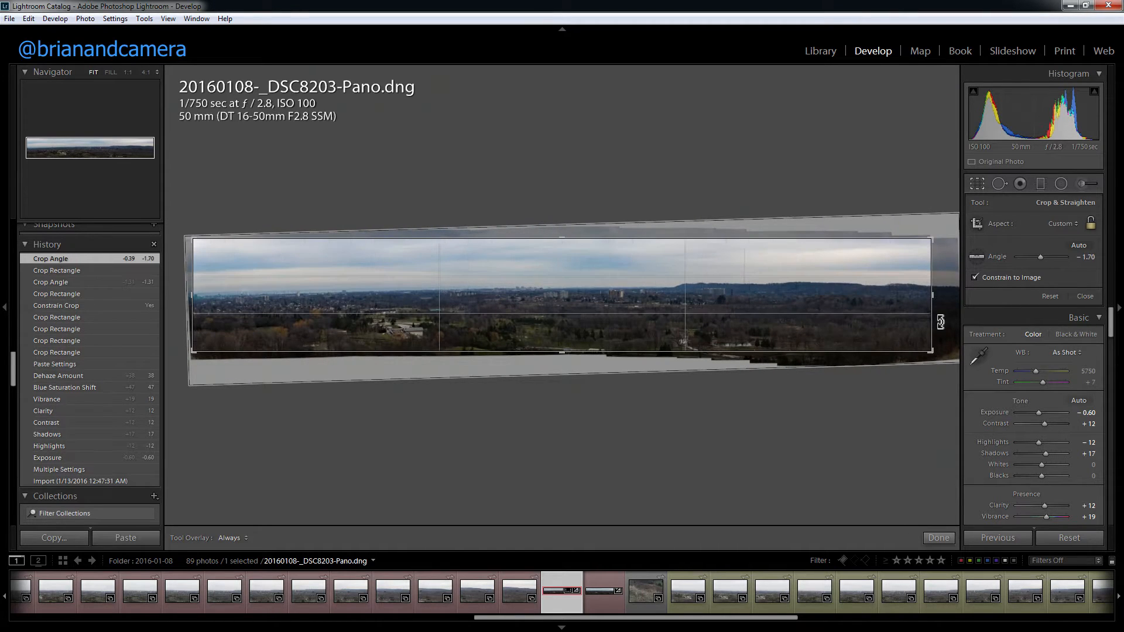
# Step: Adjust the crop frame, widen it to the panorama's full usable right-hand extent, and apply it
pyautogui.moveTo(970, 296); pyautogui.dragTo(970, 297)
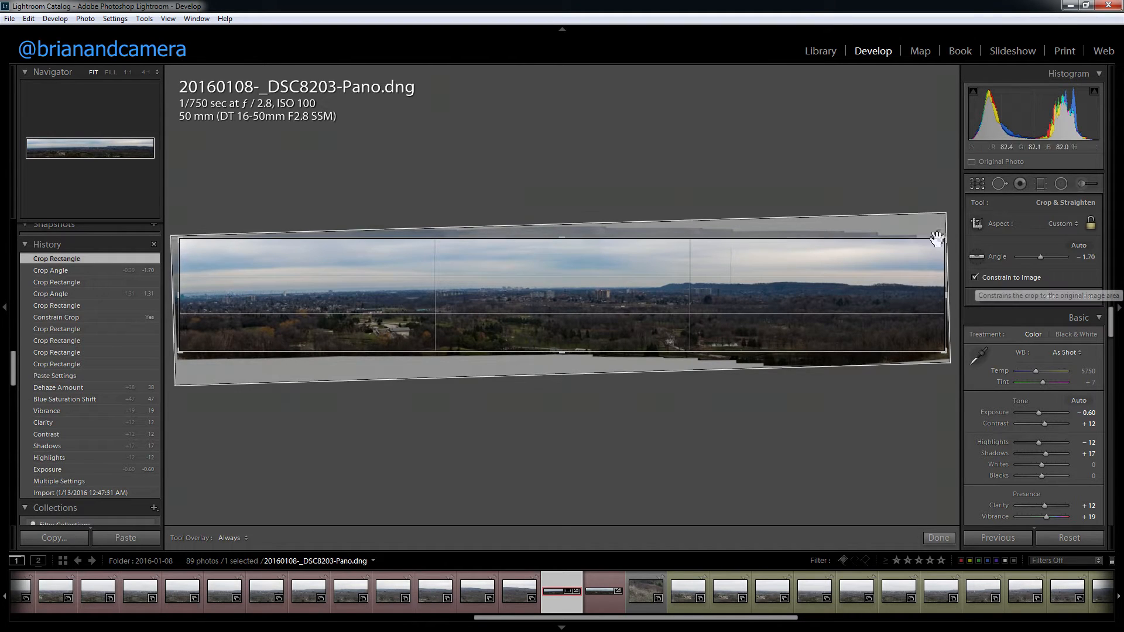
pyautogui.moveTo(945, 243); pyautogui.dragTo(879, 210)
pyautogui.moveTo(948, 244); pyautogui.dragTo(826, 236)
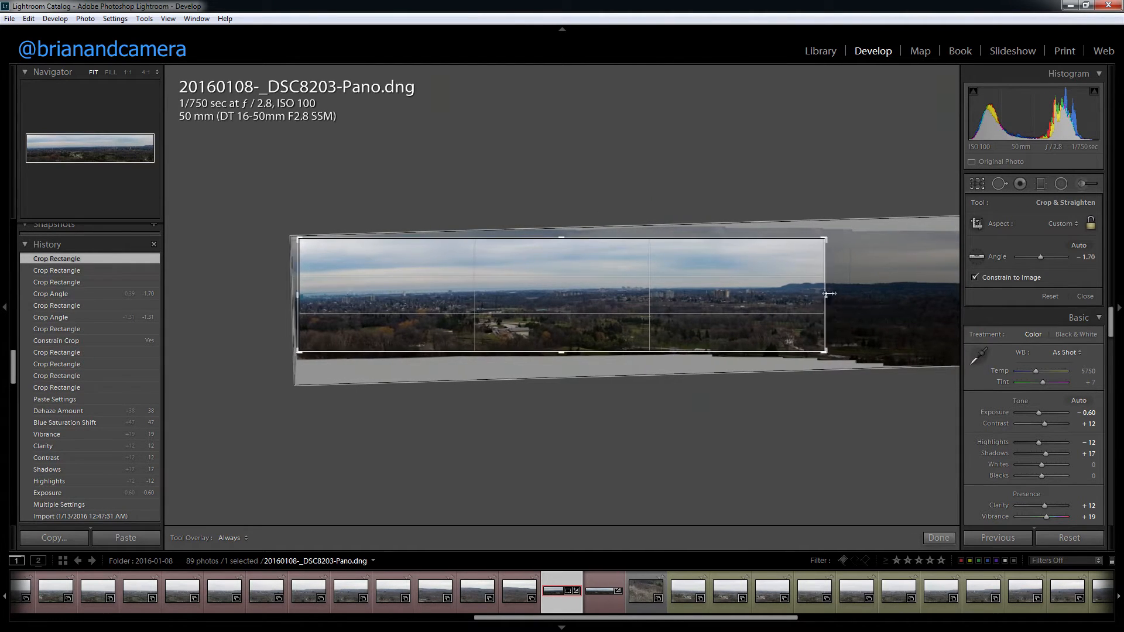
pyautogui.moveTo(826, 294); pyautogui.dragTo(951, 294)
pyautogui.click(938, 538)
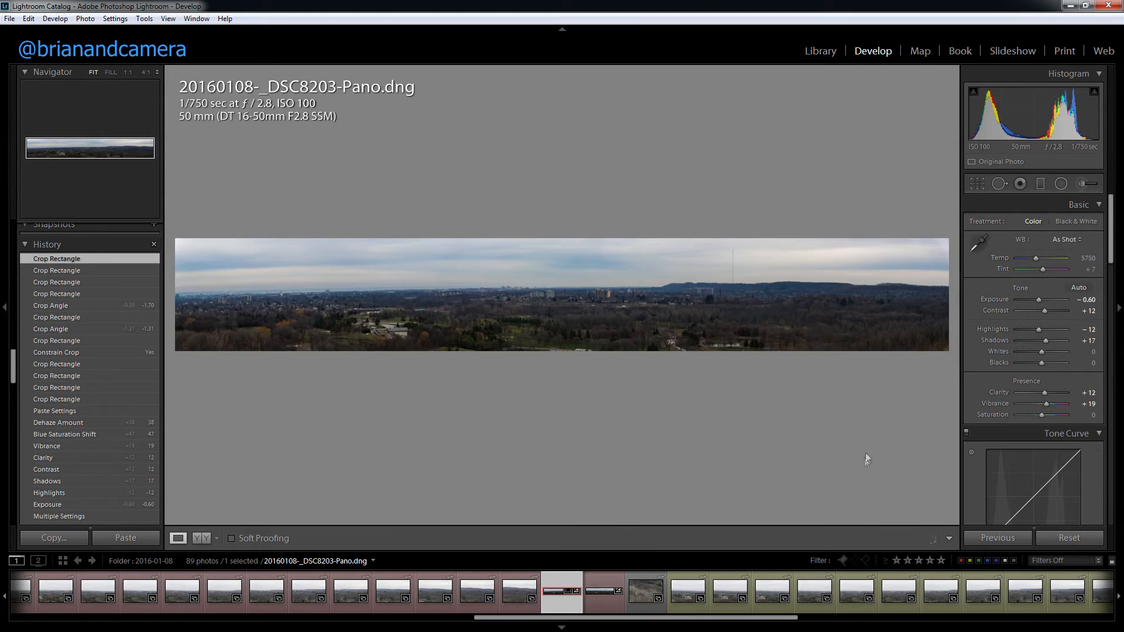
# Step: Compare 20160108-_DSC8203-Pano.dng and 20160108-_DSC8222-Pano.dng together in the Library's Survey view with the surrounding panels hidden
pyautogui.click(598, 600)
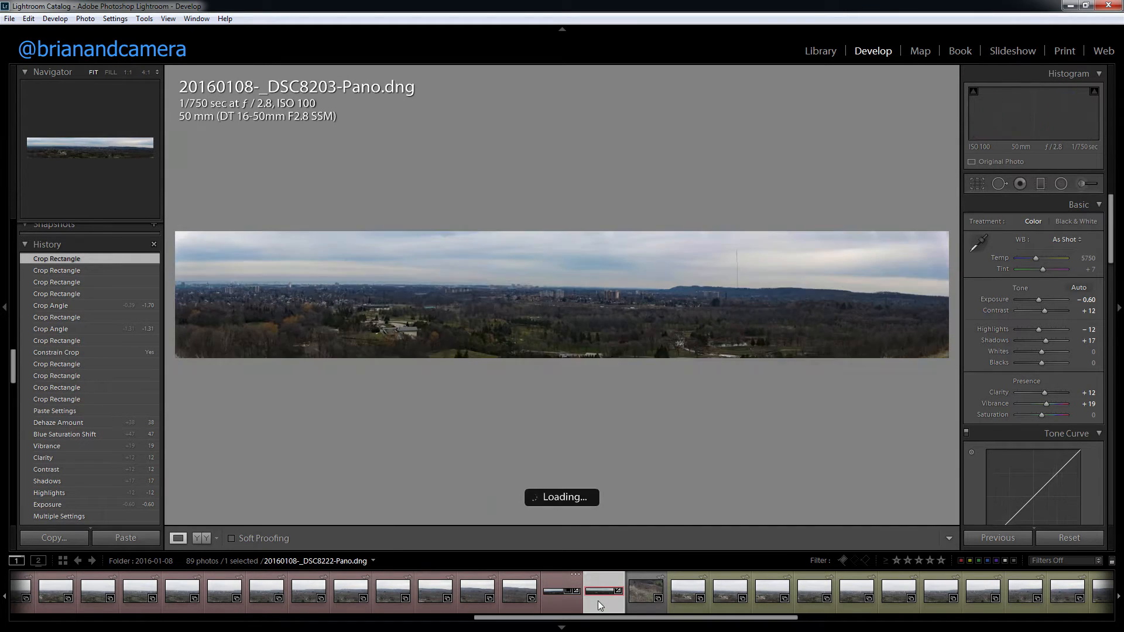
pyautogui.keyDown('shift'); pyautogui.click(564, 603); pyautogui.keyUp('shift')
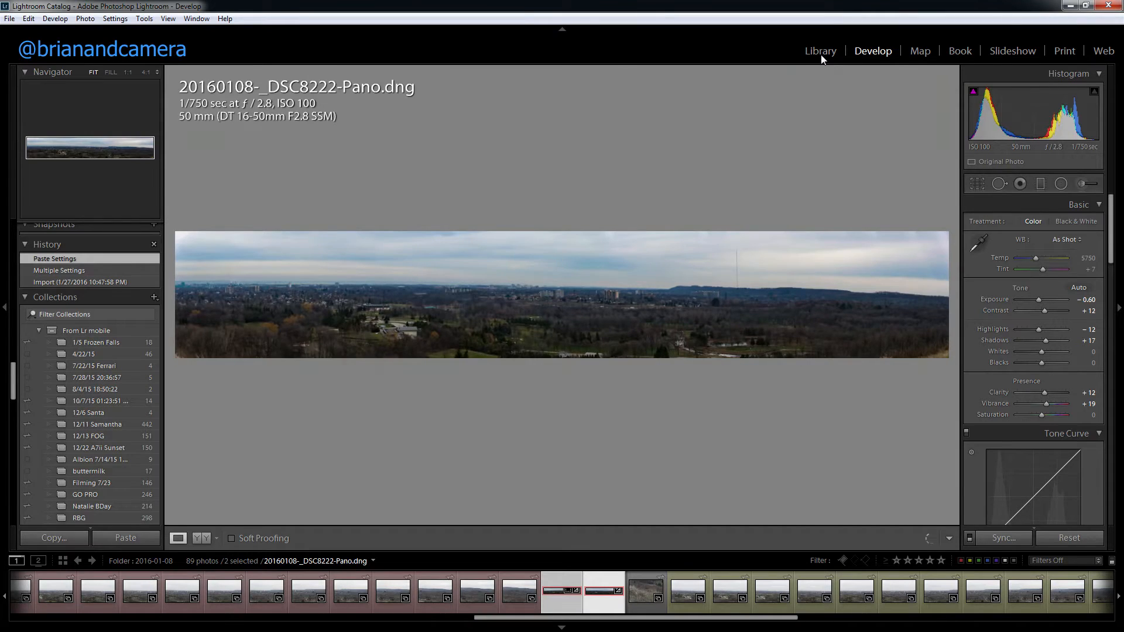
pyautogui.click(820, 53)
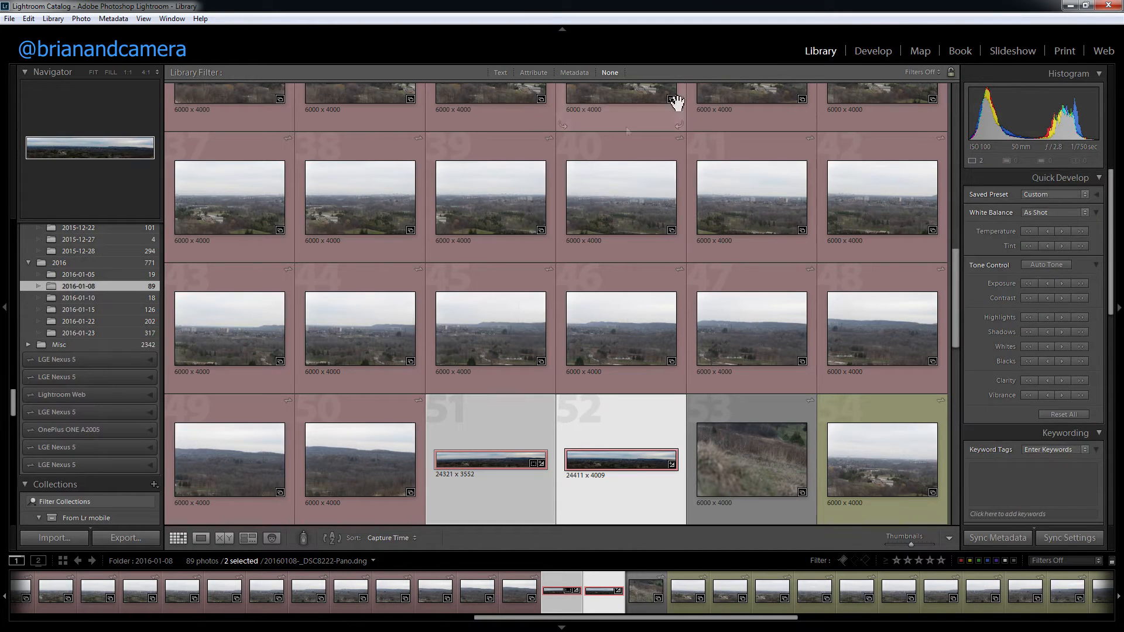
pyautogui.click(247, 538)
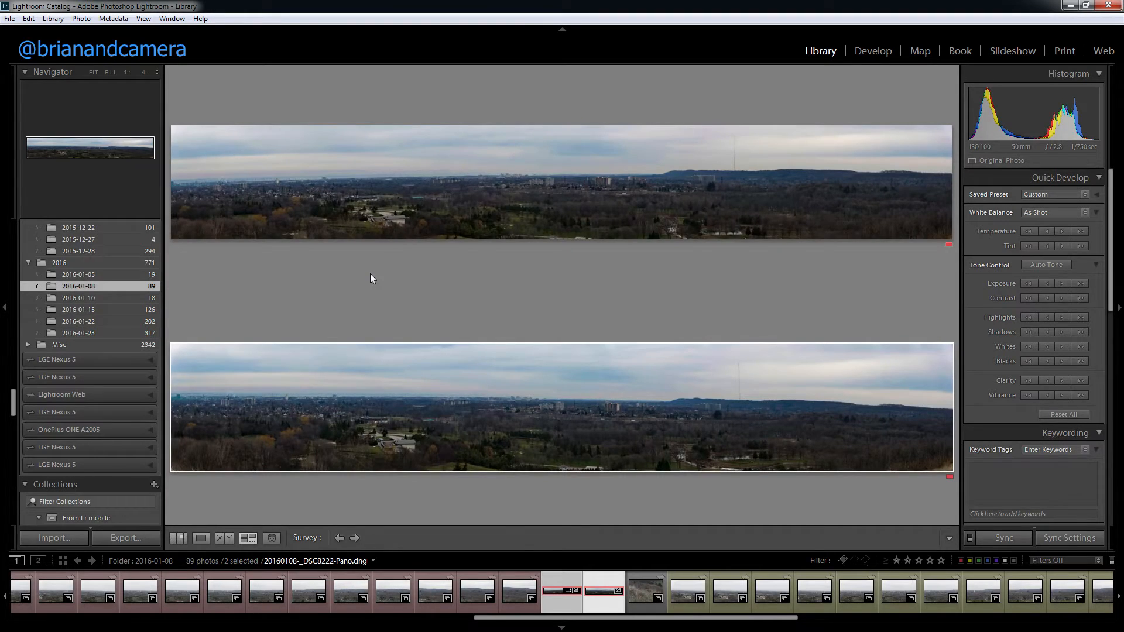
pyautogui.hotkey('shift', 'Tab')
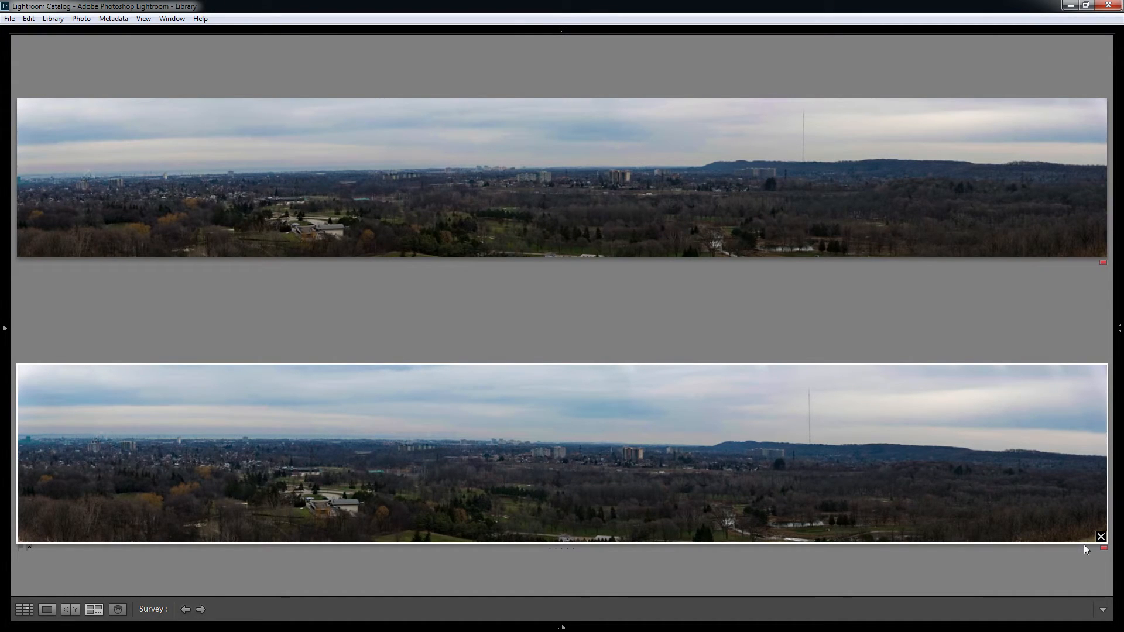
# Step: Remove both panoramas from the survey and return to the thumbnail grid of folder 2016-01-08 with the panels shown
pyautogui.click(1099, 536)
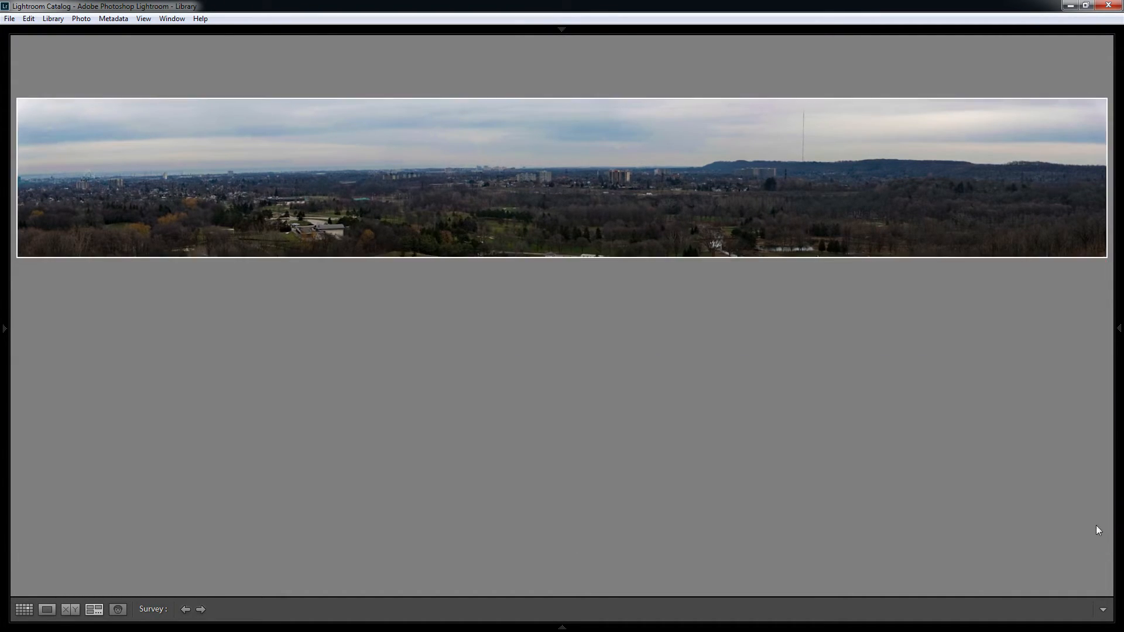
pyautogui.click(1094, 389)
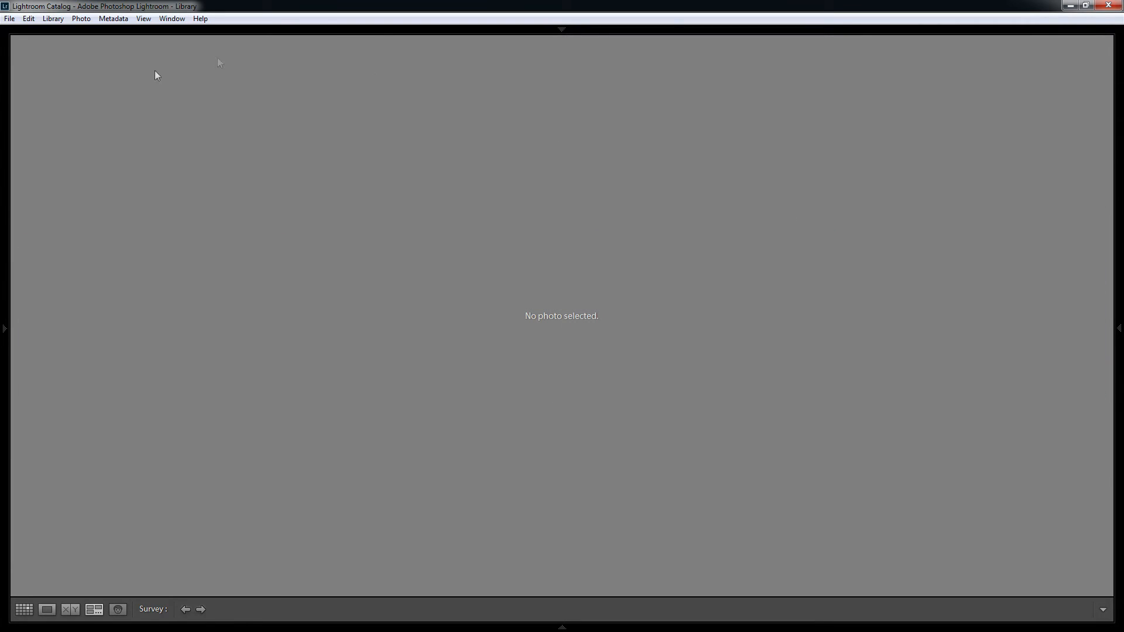
pyautogui.click(24, 610)
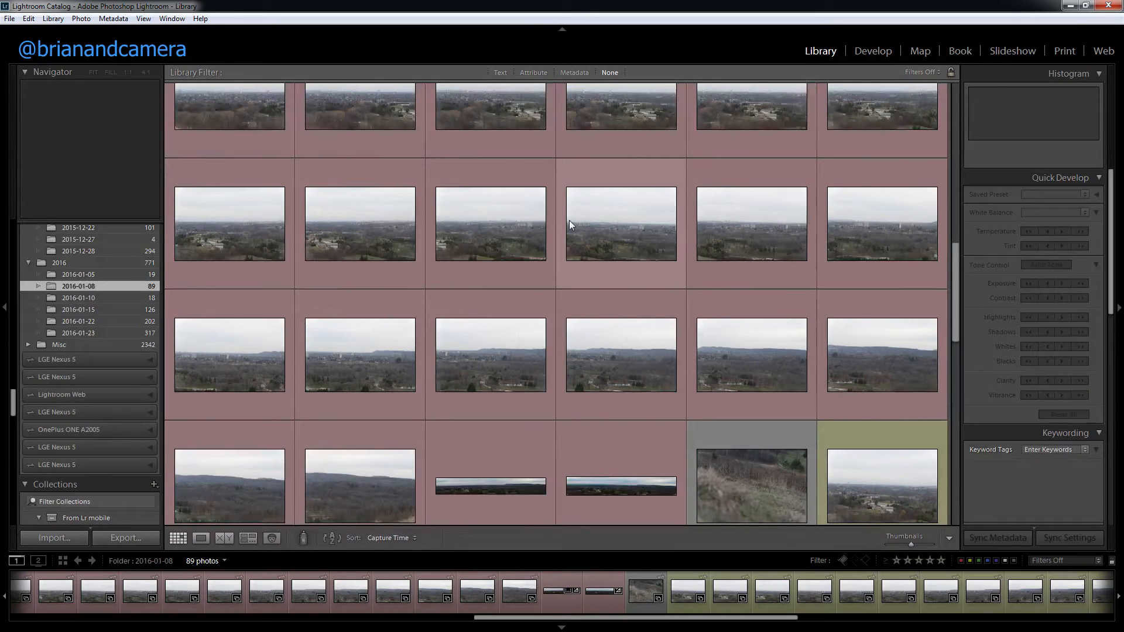
pyautogui.scroll(-2, 646, 412)
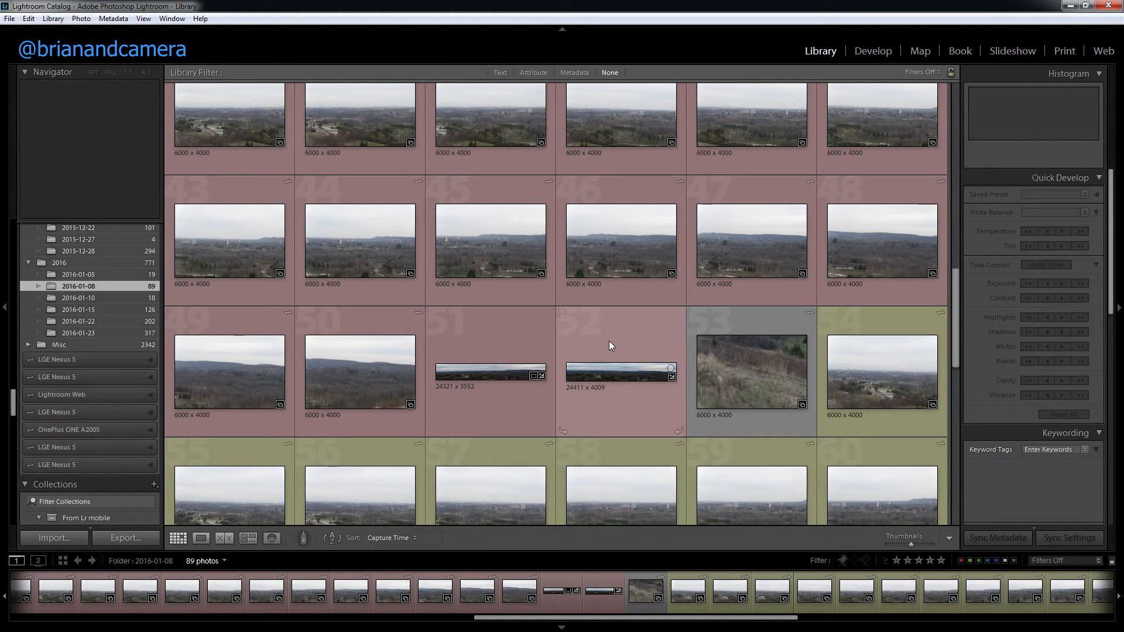
# Step: Check the file names and pixel dimensions of the two merged panorama thumbnails in the grid
pyautogui.moveTo(367, 385)
pyautogui.moveTo(647, 376)
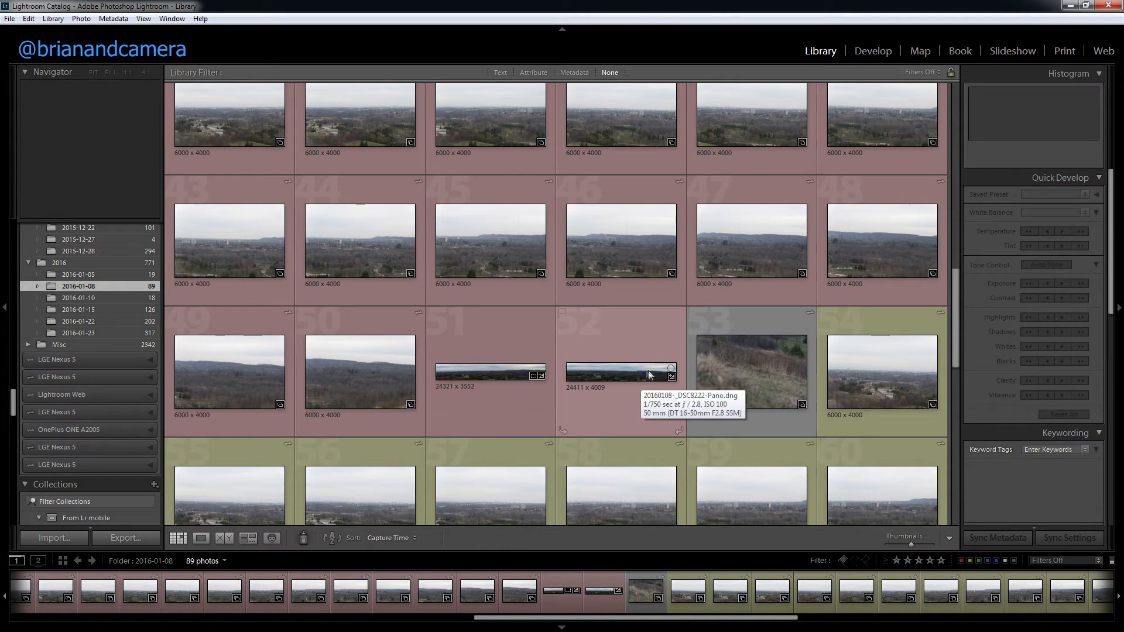
pyautogui.moveTo(486, 372)
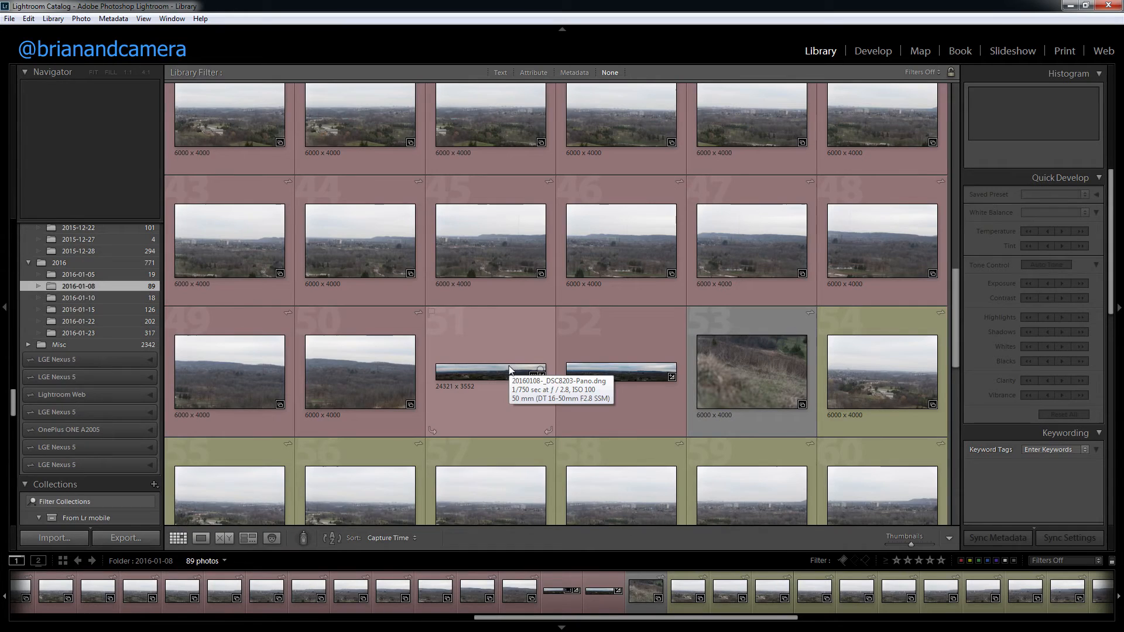
pyautogui.rightClick(589, 375)
pyautogui.click(651, 62)
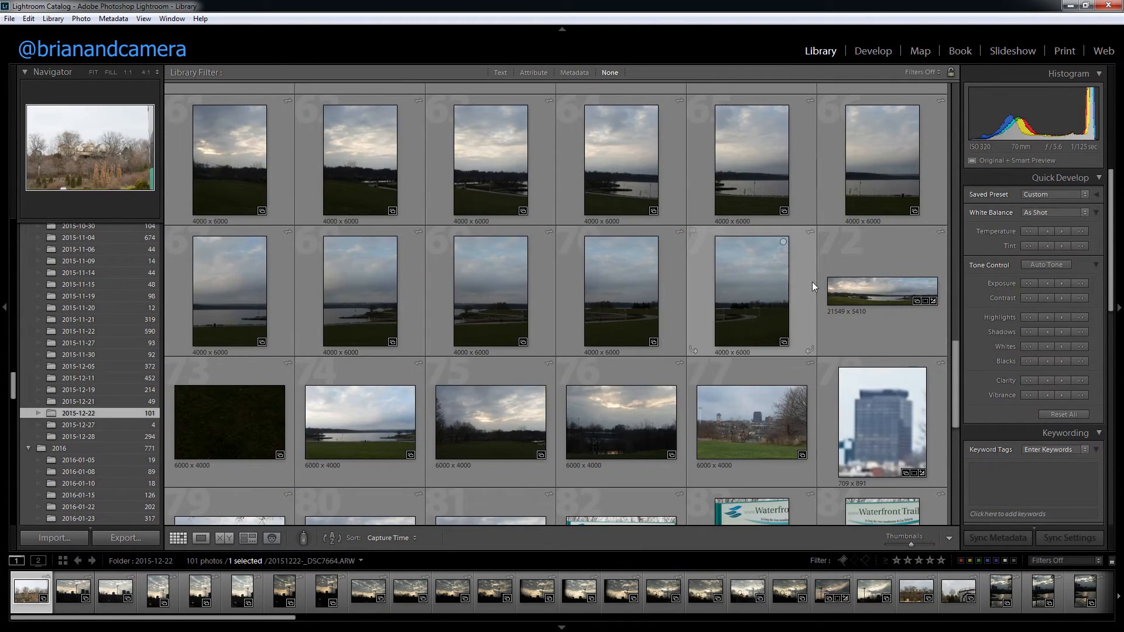
# Step: In folder 2015-12-22, select the 11 portrait lake shots from 20151222-_DSC7723.ARW through 20151222-_DSC7733.ARW
pyautogui.scroll(2, 701, 303)
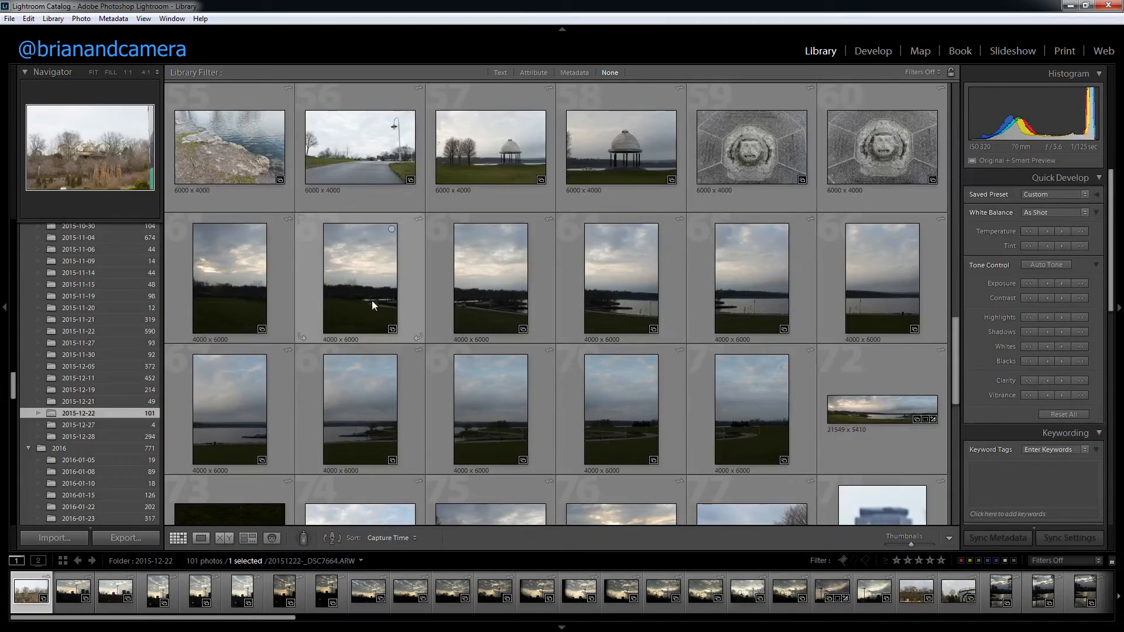
pyautogui.click(229, 272)
pyautogui.scroll(-2, 508, 363)
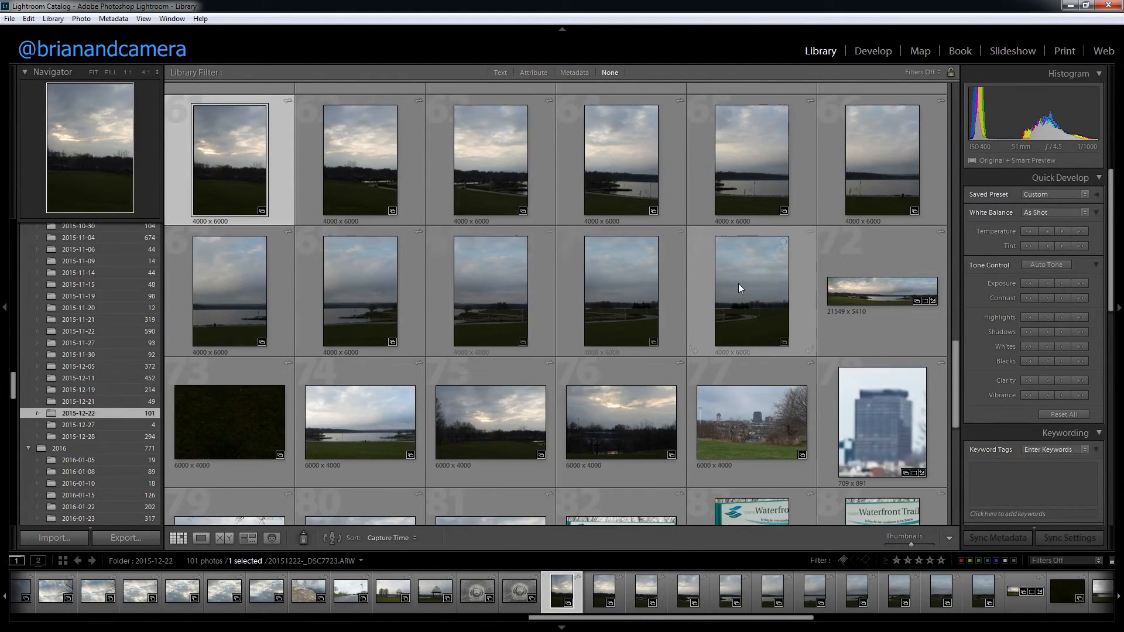
pyautogui.keyDown('shift'); pyautogui.click(739, 284); pyautogui.keyUp('shift')
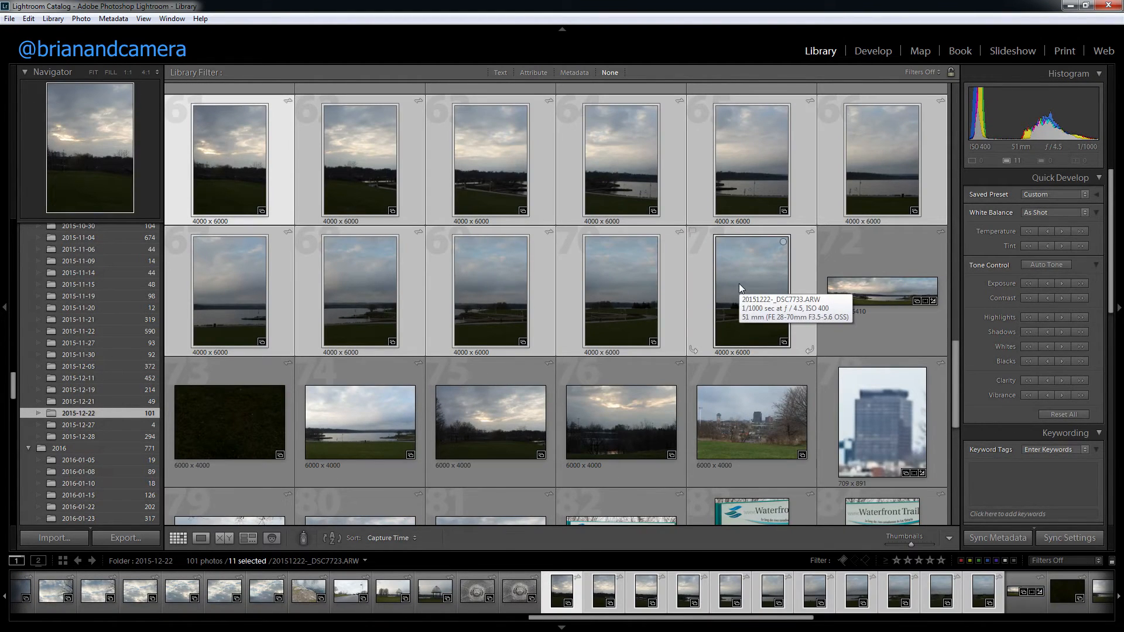
# Step: Merge the selected shots into a panorama with the Spherical projection, Auto Crop off and Boundary Warp at 100
pyautogui.hotkey('ctrl', 's')
pyautogui.hotkey('ctrl', 'm')
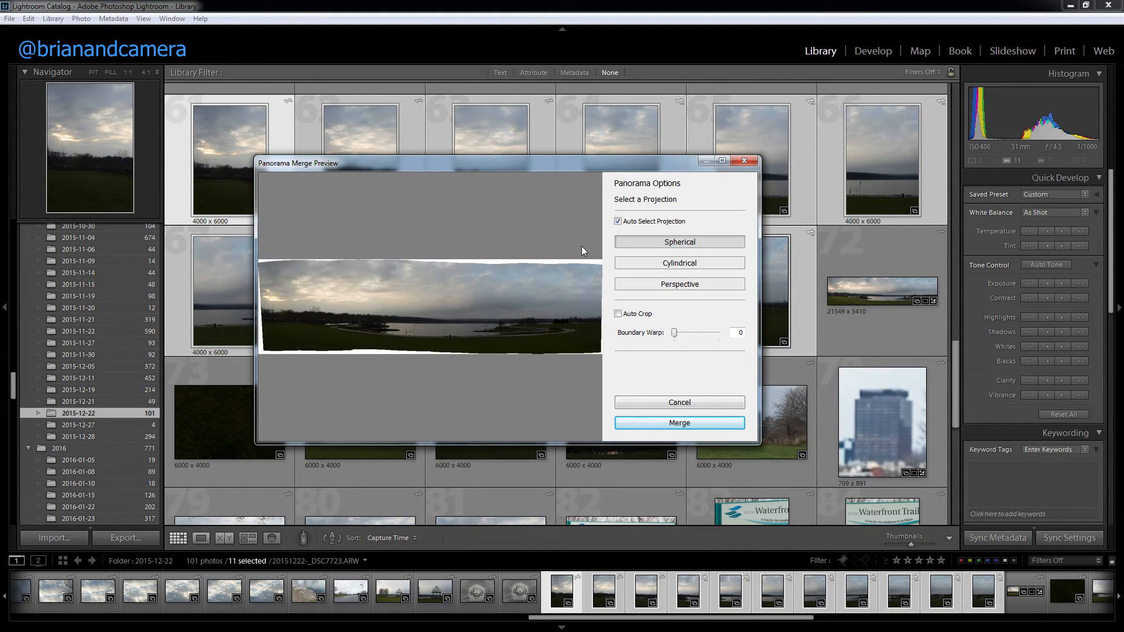
pyautogui.click(628, 315)
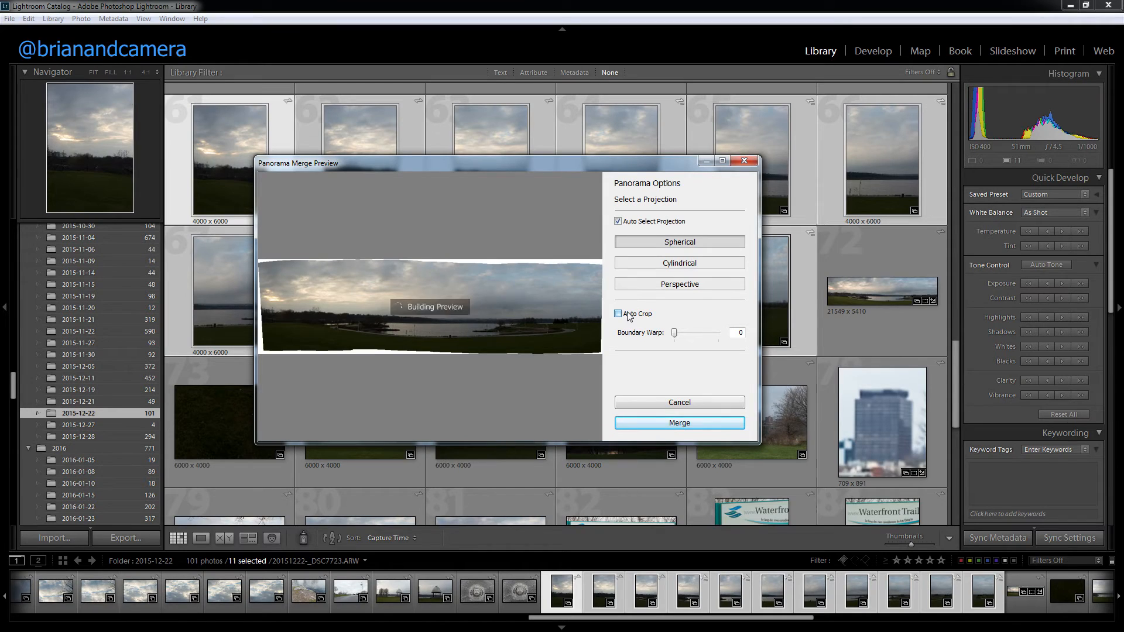
pyautogui.click(627, 315)
pyautogui.click(620, 315)
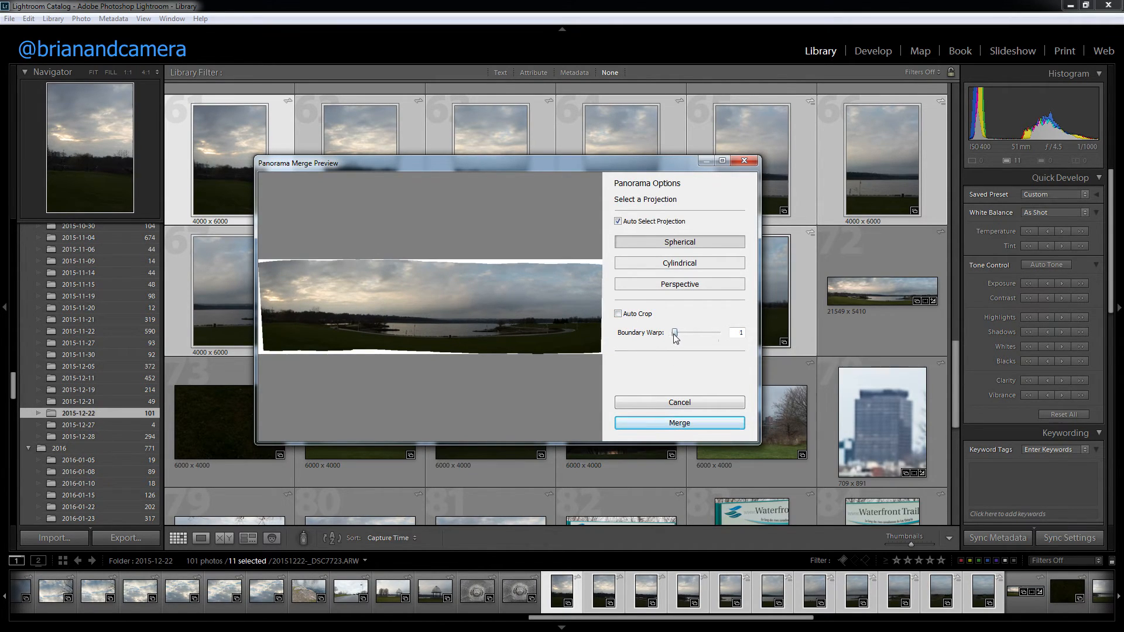
pyautogui.moveTo(681, 336); pyautogui.dragTo(725, 348)
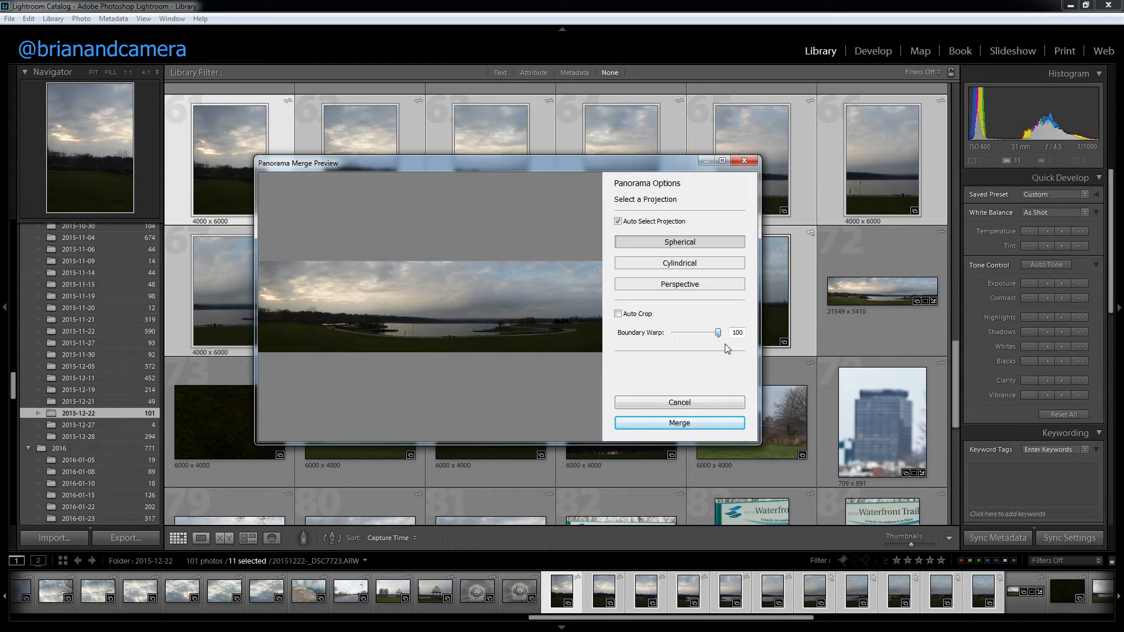
pyautogui.click(664, 426)
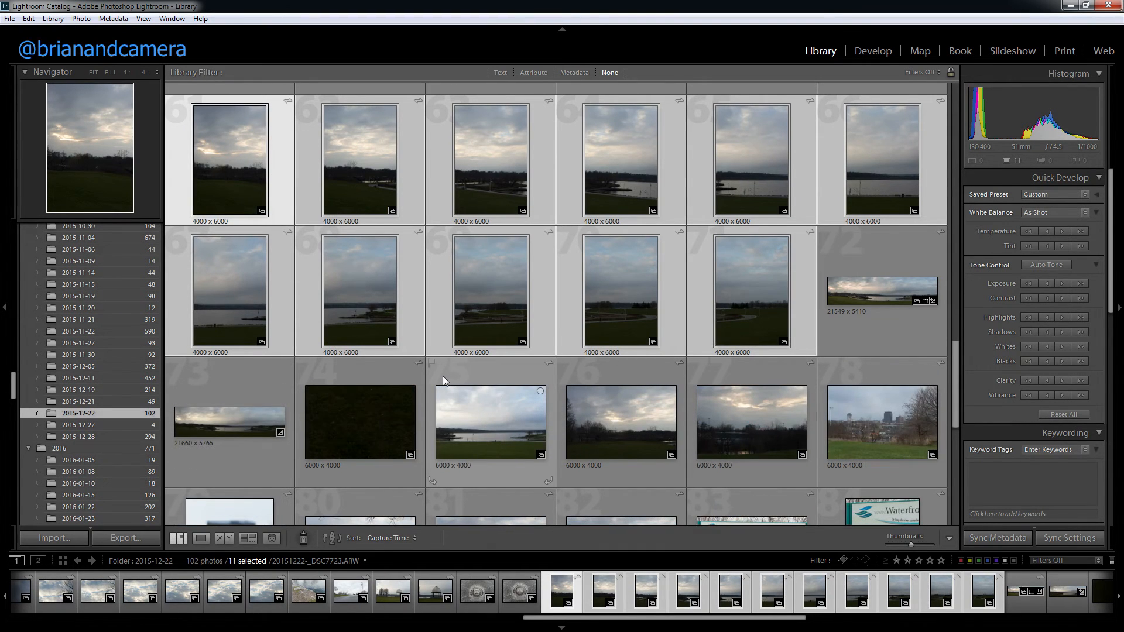
# Step: Copy the develop settings of the existing lake panorama, without crop or local adjustments, and paste them onto the newly merged one
pyautogui.rightClick(876, 286)
pyautogui.moveTo(912, 499)
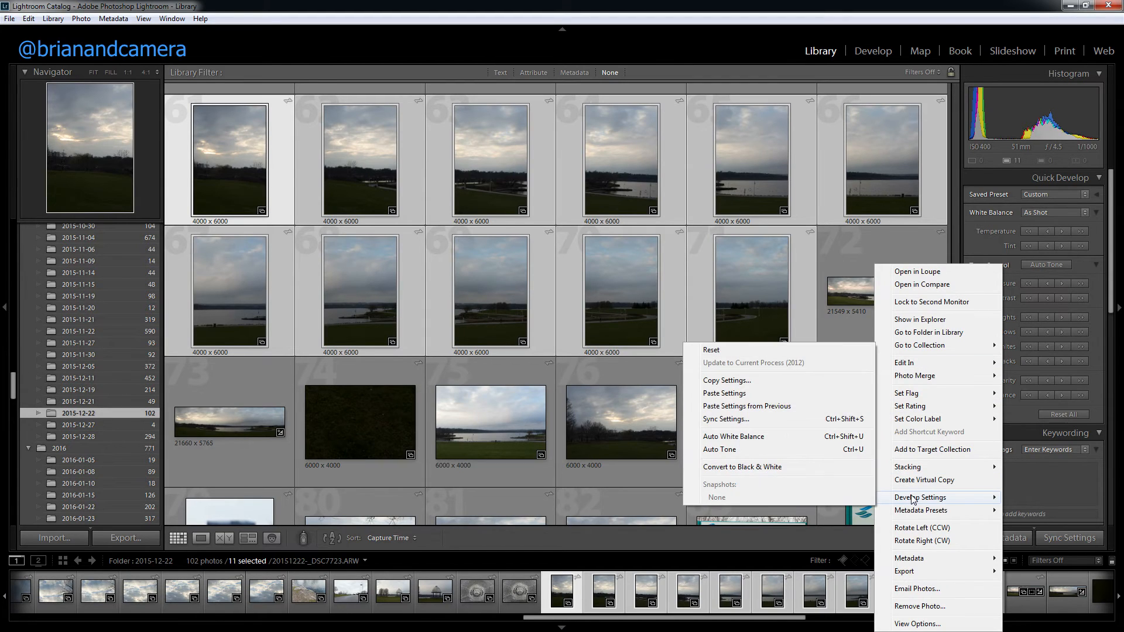
pyautogui.click(761, 381)
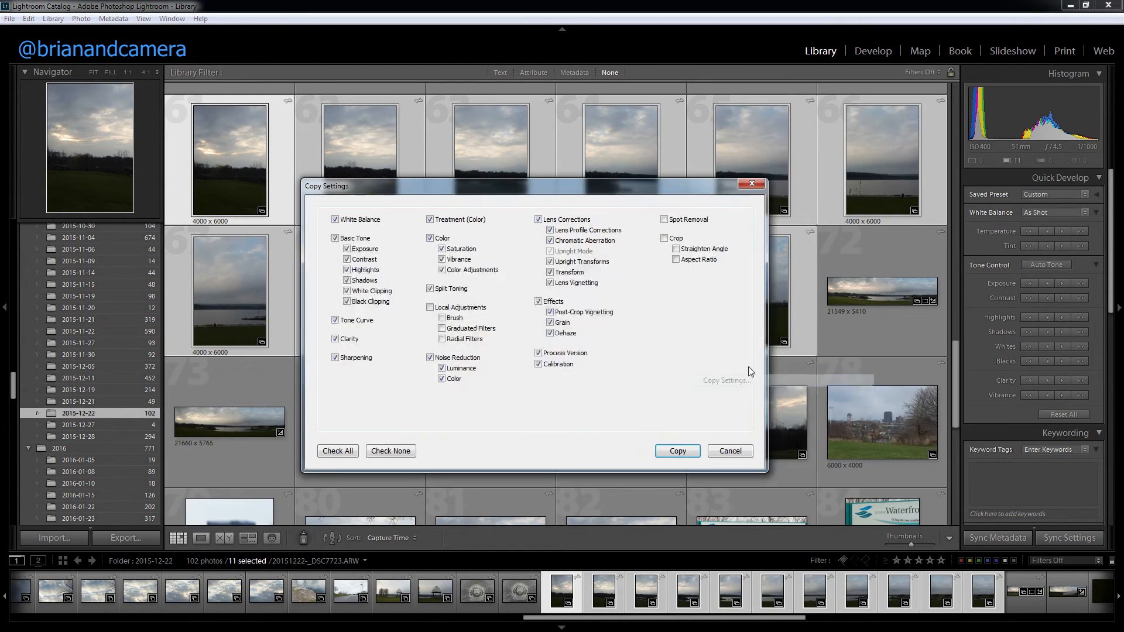
pyautogui.click(678, 454)
pyautogui.rightClick(250, 427)
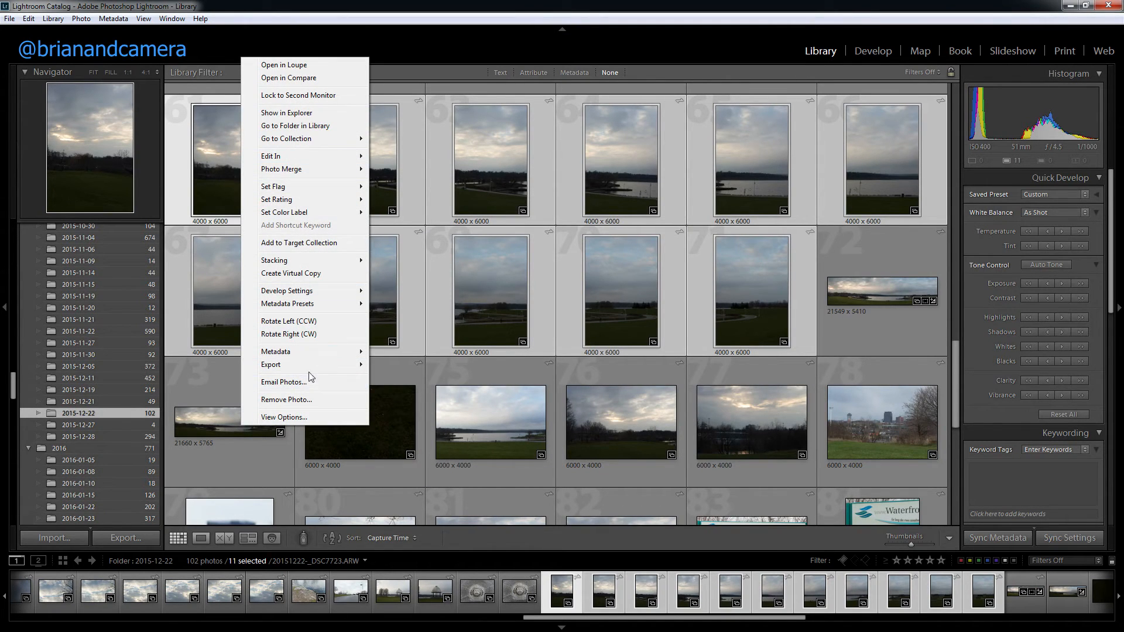
pyautogui.moveTo(310, 291)
pyautogui.click(216, 346)
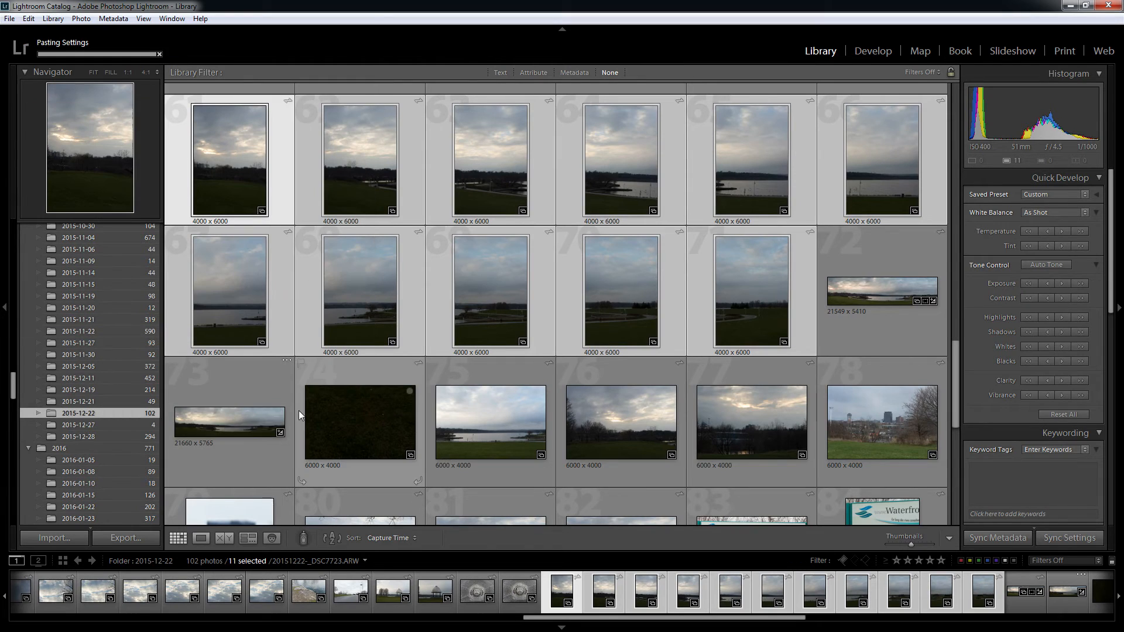
# Step: Select 20151222-_DSC7723-Pano-2.dng and the earlier lake panorama and compare them in Survey view
pyautogui.click(241, 423)
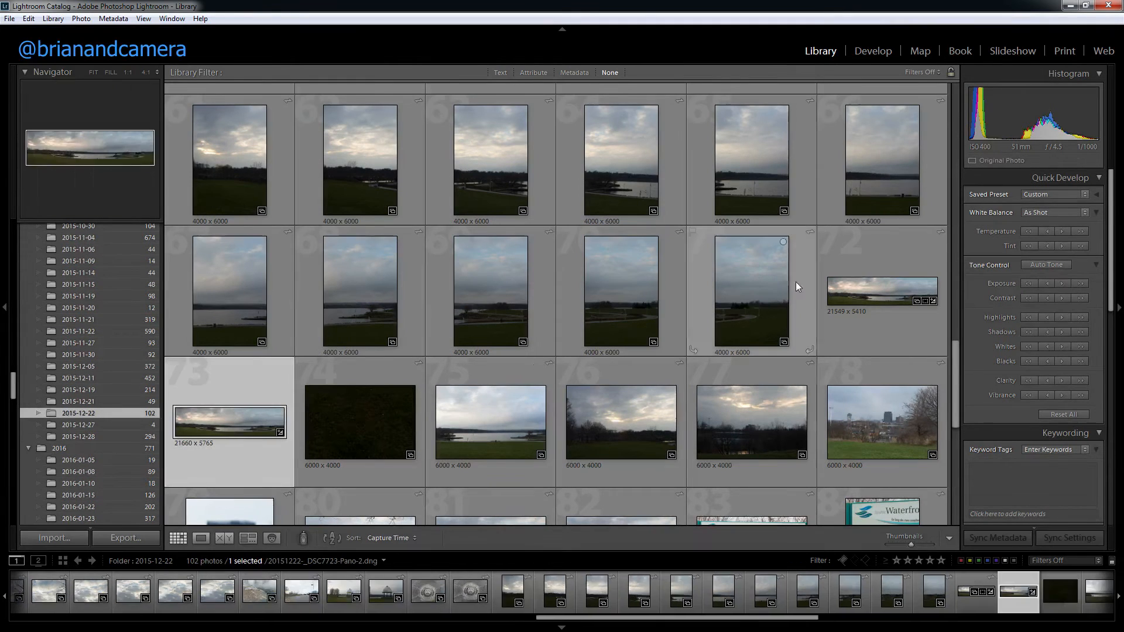
pyautogui.keyDown('ctrl'); pyautogui.click(859, 293); pyautogui.keyUp('ctrl')
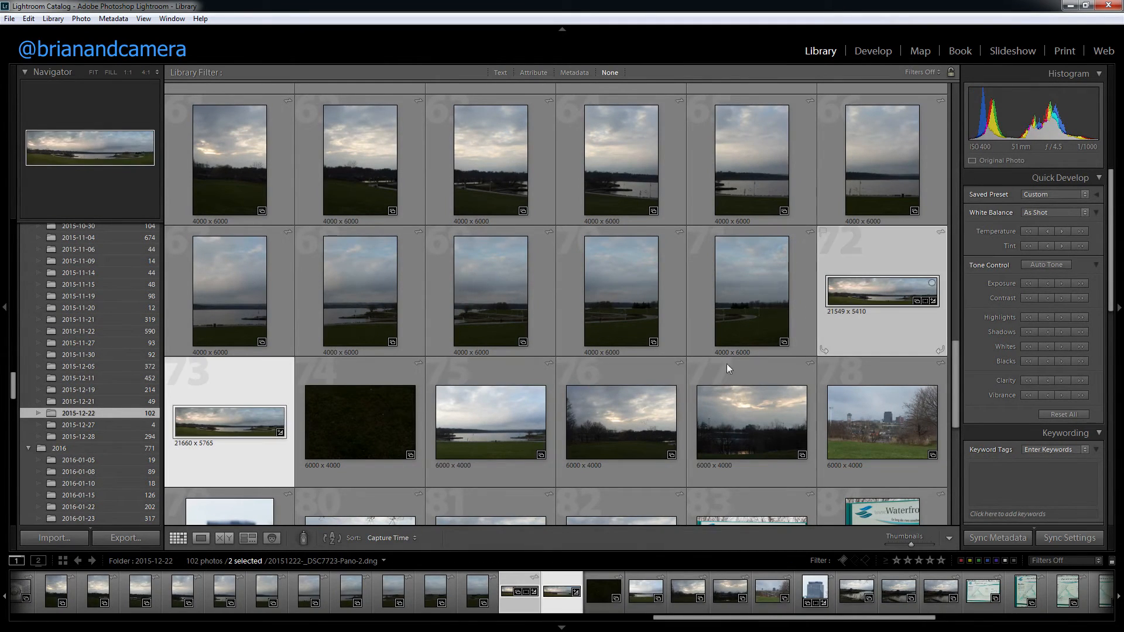
pyautogui.click(248, 537)
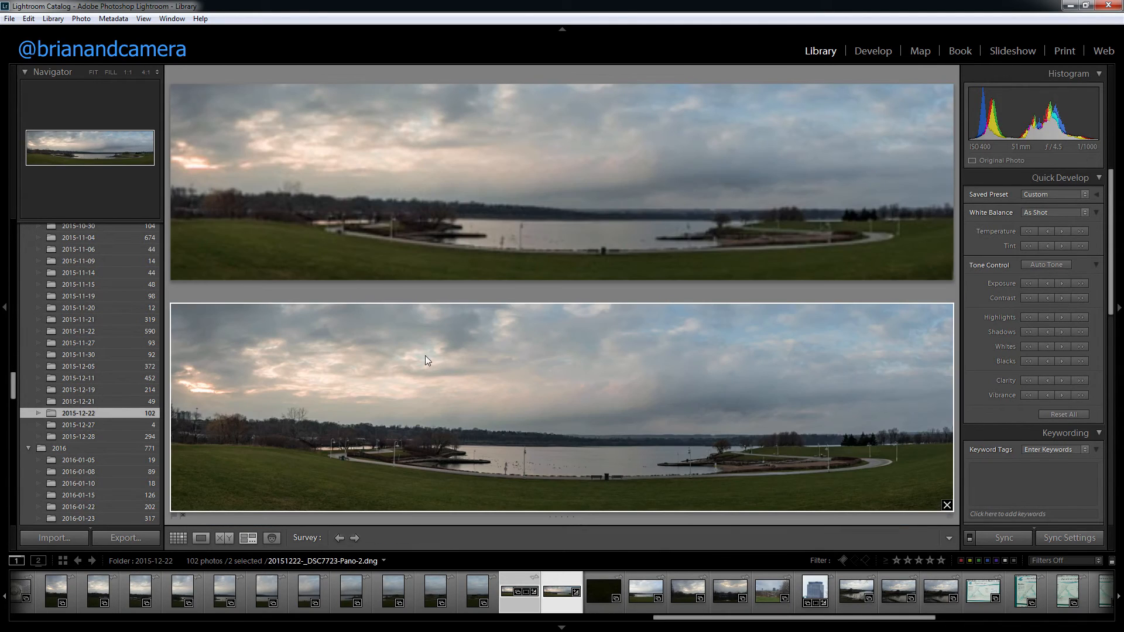
# Step: View both lake panoramas enlarged in Survey view with the side panels hidden, then restore the panels and return to the grid
pyautogui.hotkey('shift', 'Tab')
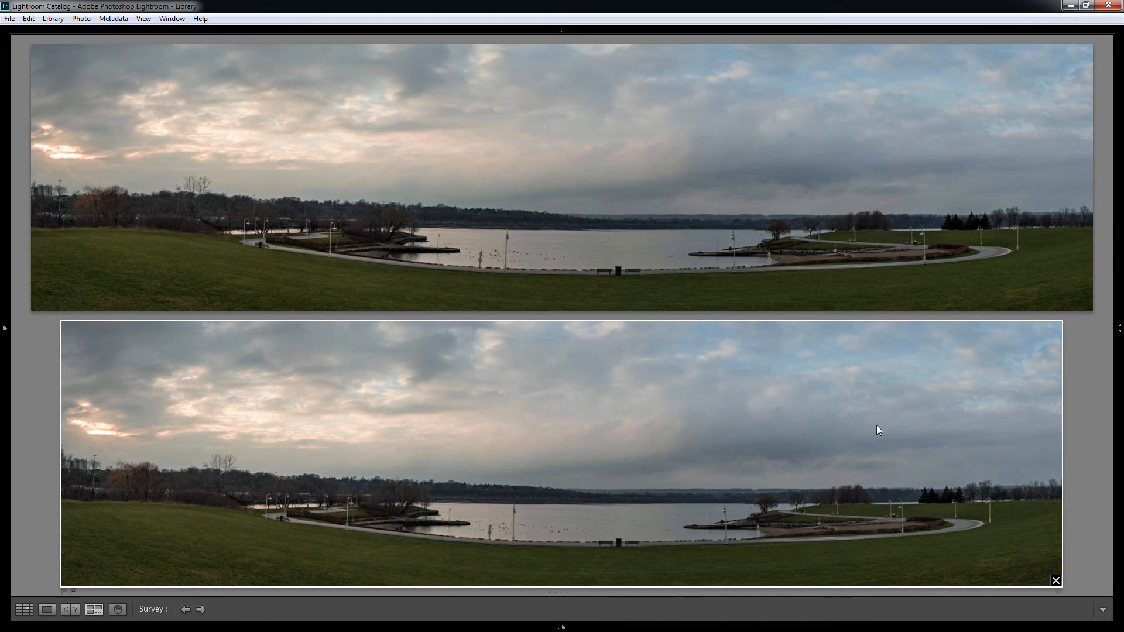
pyautogui.hotkey('shift', 'Tab')
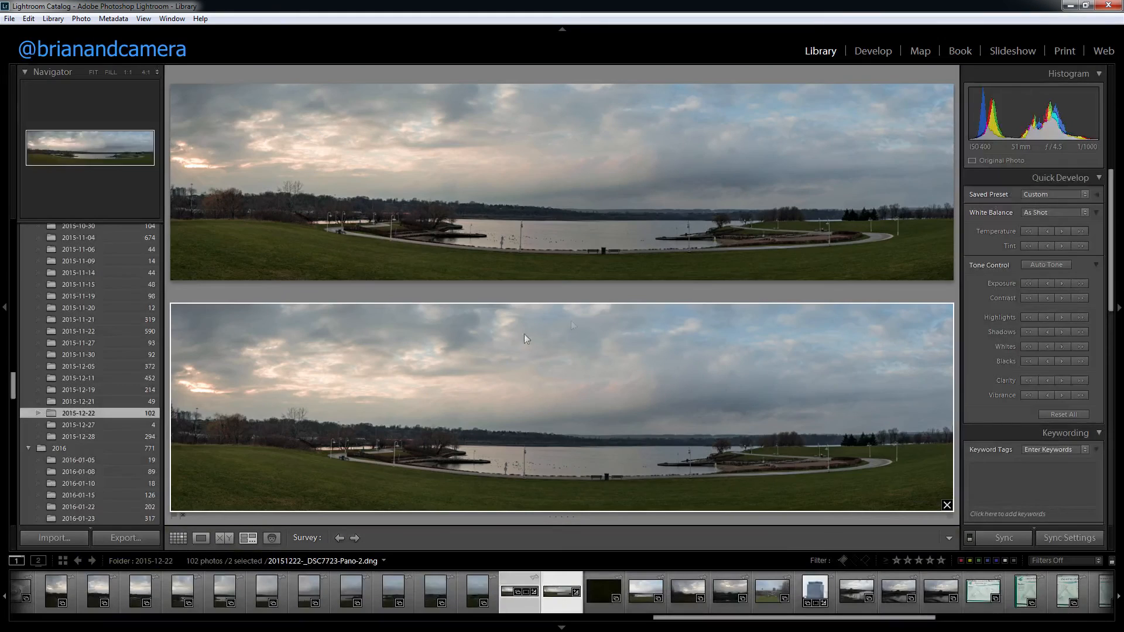
pyautogui.click(181, 539)
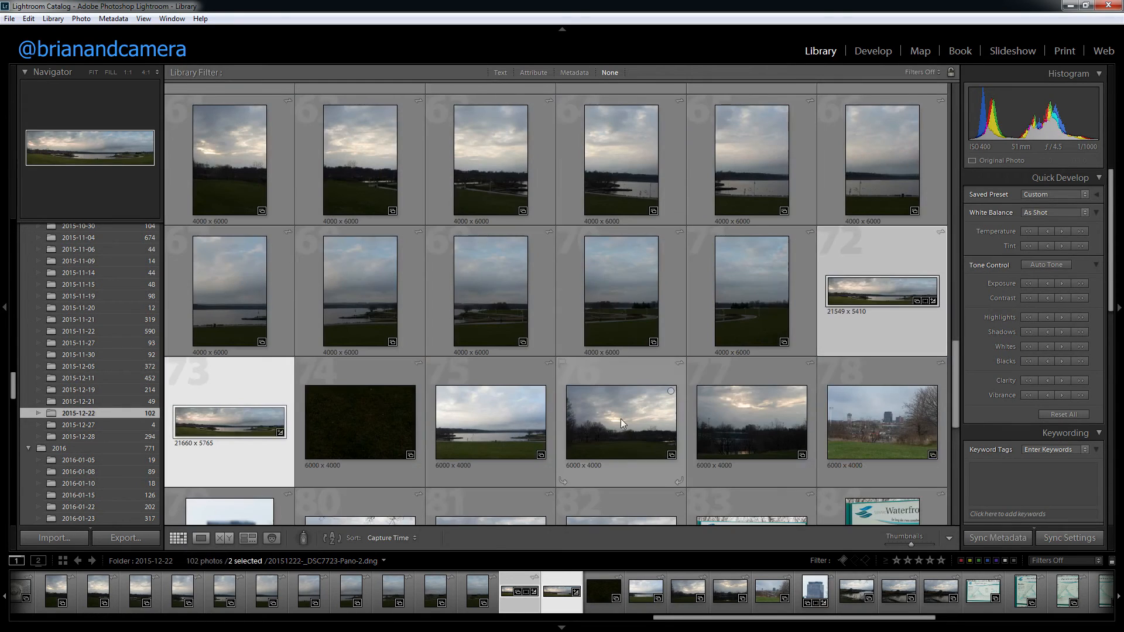
# Step: Inspect the crop boundary of 20151222-_DSC7723-Pano.dng in Develop and return to the Library grid without changing it
pyautogui.click(849, 316)
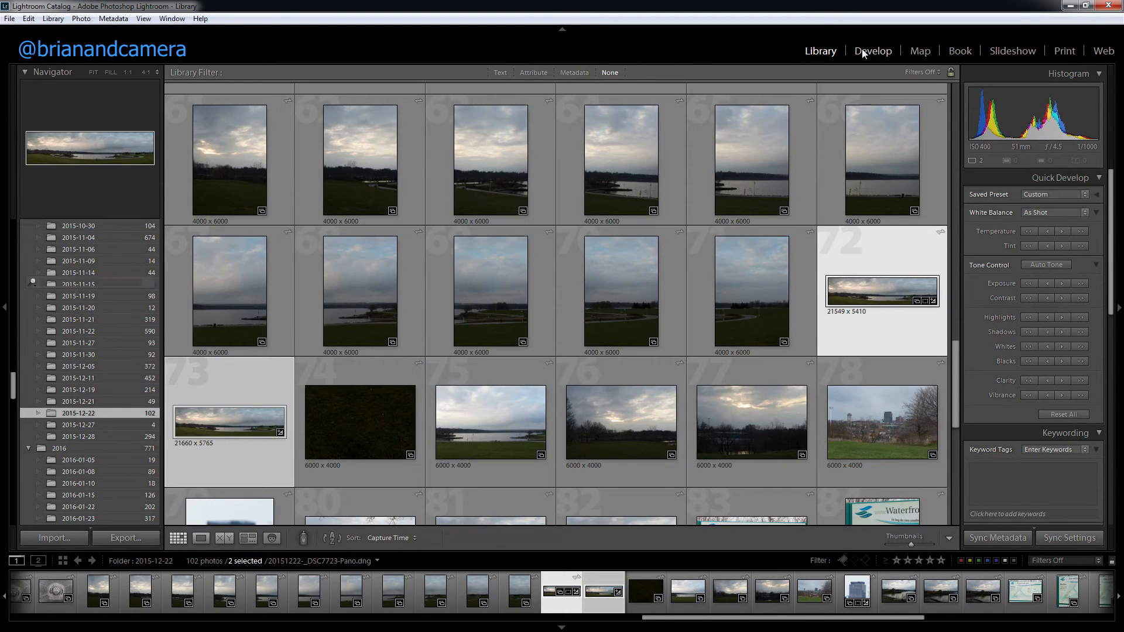
pyautogui.click(862, 53)
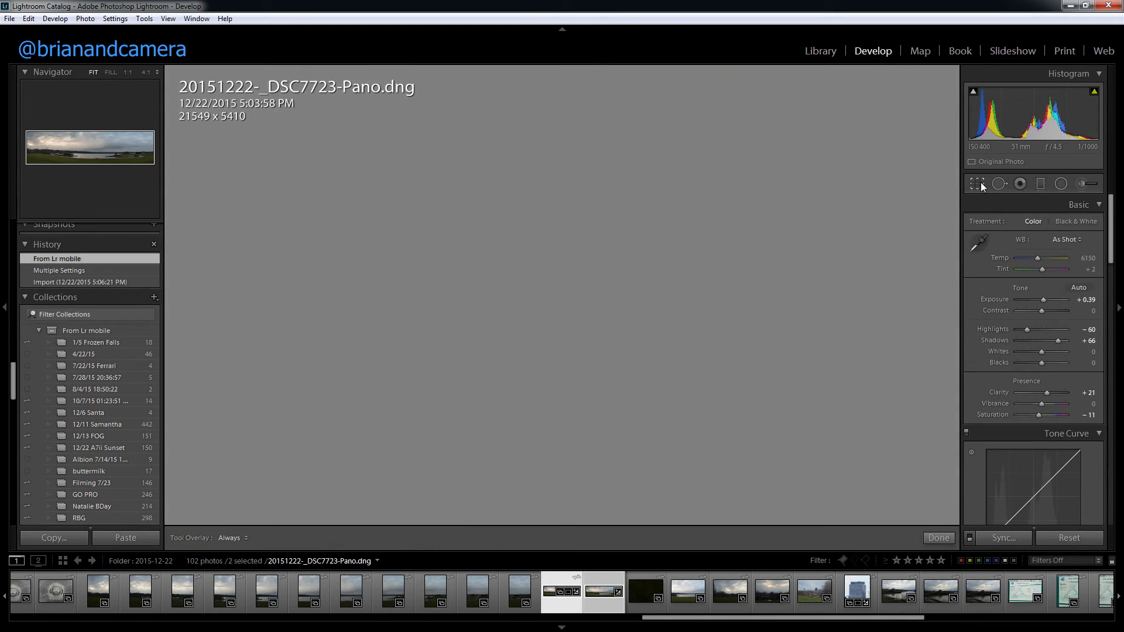
pyautogui.click(977, 184)
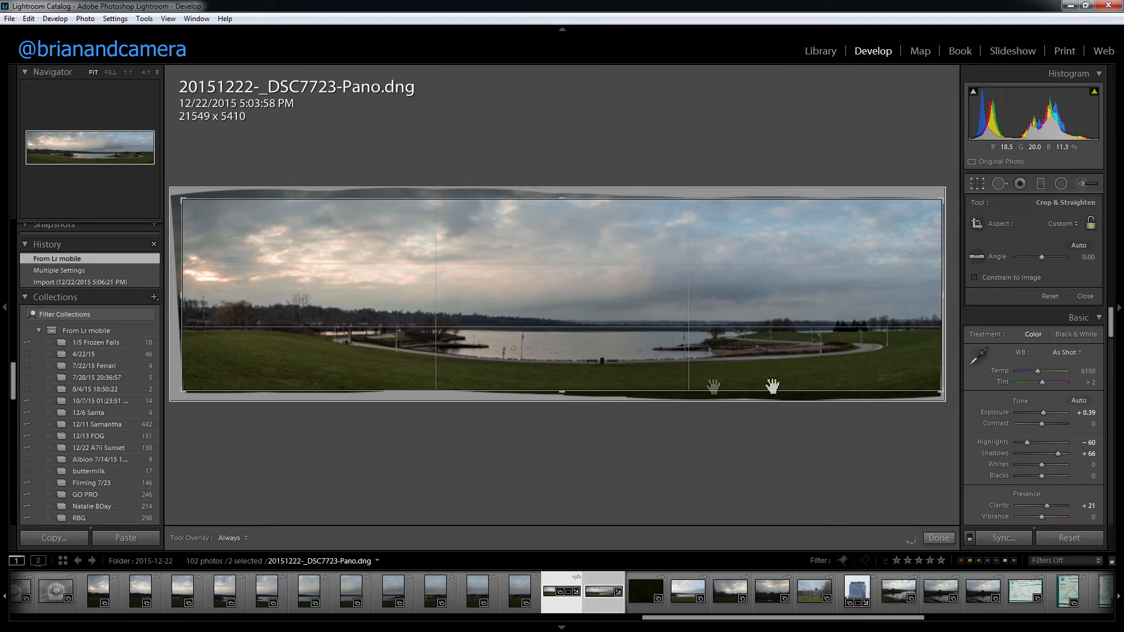
pyautogui.click(981, 187)
pyautogui.click(815, 49)
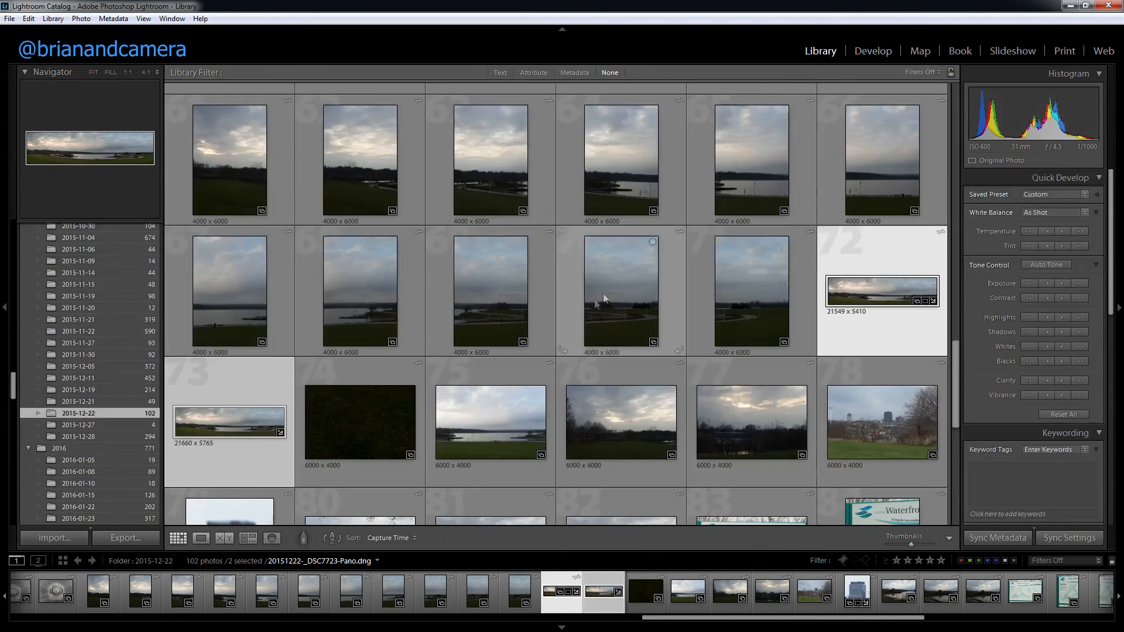
# Step: Hide the surrounding panels and show the two lake panoramas in Survey view, then side by side in Compare view
pyautogui.press('Right')
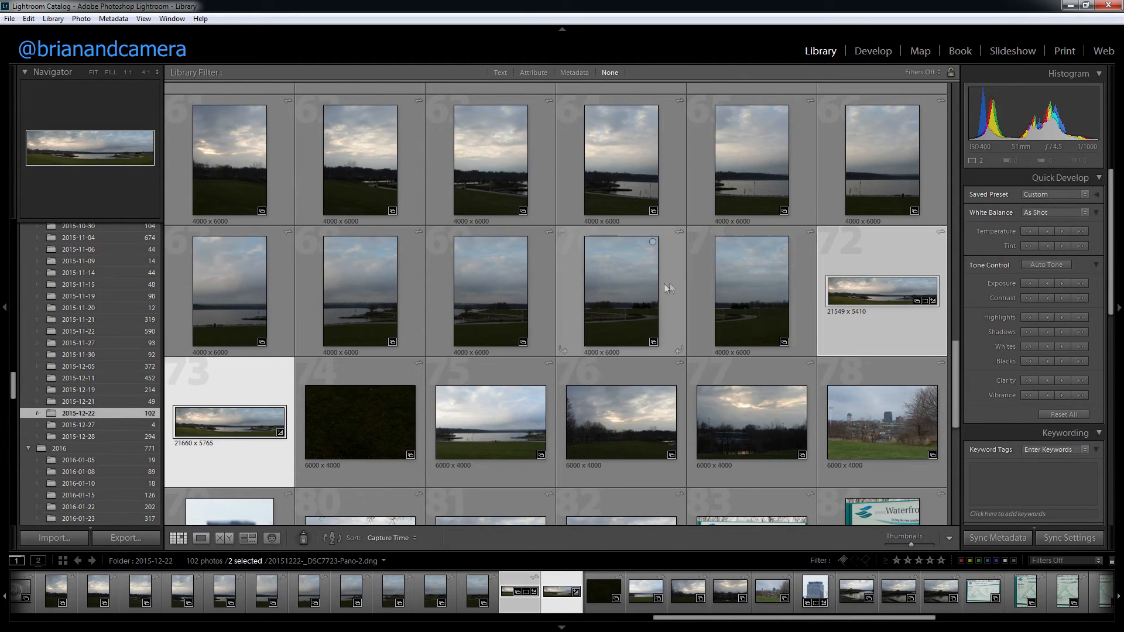
pyautogui.hotkey('shift', 'Tab')
pyautogui.press('n')
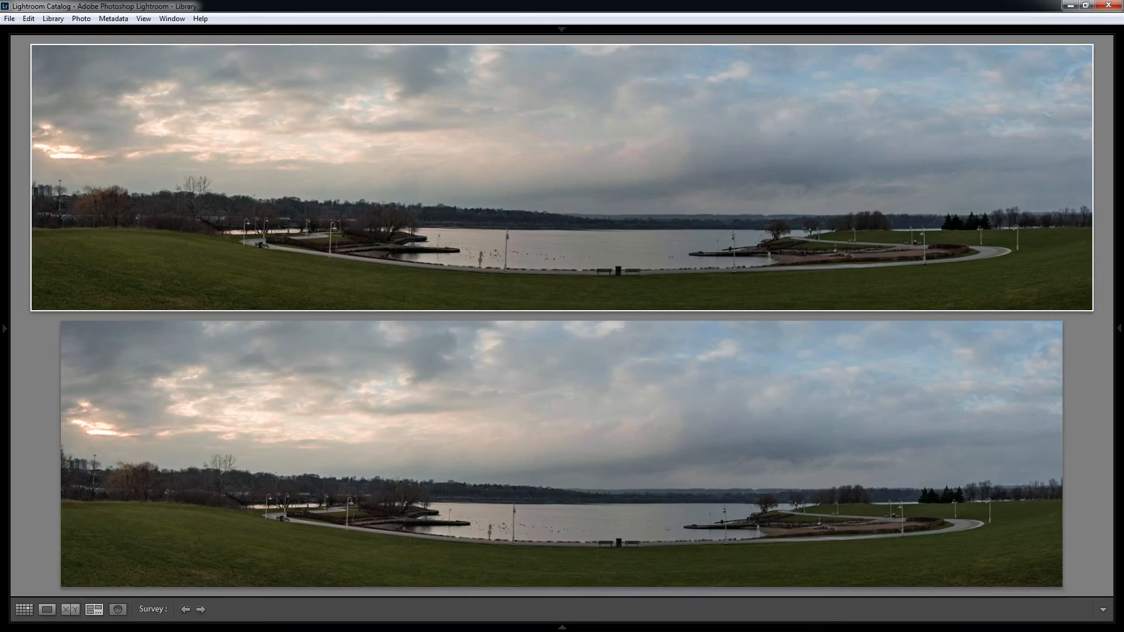
pyautogui.press('F6')
pyautogui.press('t')
pyautogui.press('c')
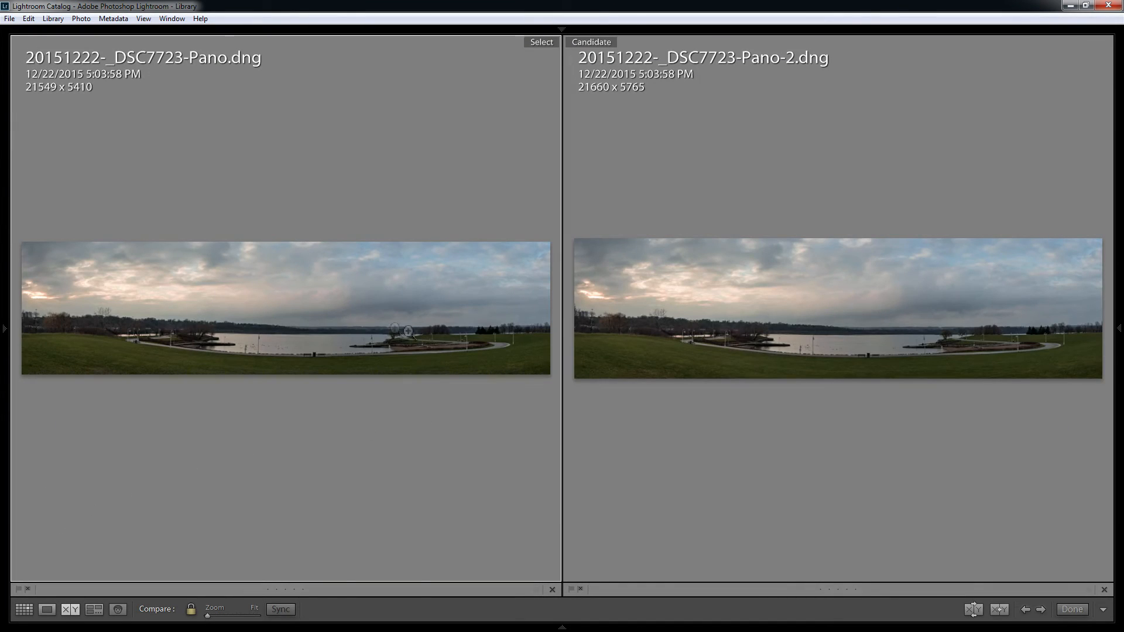
# Step: Compare both panoramas at 1:1 from the beach signs on the shore up to the upper edge of the sky
pyautogui.click(409, 352)
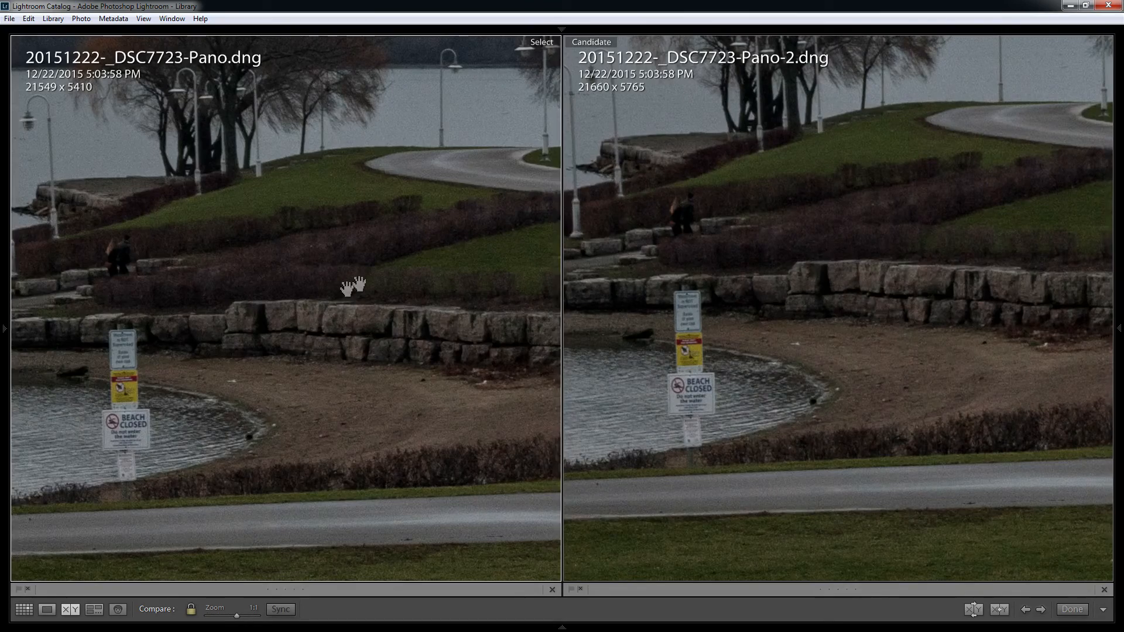
pyautogui.moveTo(353, 248); pyautogui.dragTo(355, 357)
pyautogui.moveTo(357, 215); pyautogui.dragTo(359, 341)
pyautogui.moveTo(418, 202); pyautogui.dragTo(405, 404)
pyautogui.moveTo(410, 239); pyautogui.dragTo(386, 459)
pyautogui.moveTo(386, 257); pyautogui.dragTo(354, 396)
pyautogui.moveTo(345, 226); pyautogui.dragTo(329, 567)
pyautogui.moveTo(331, 134); pyautogui.dragTo(341, 177)
# Step: Examine the sky along the upper edge of both panoramas as far as their right-hand corner at 1:1
pyautogui.moveTo(490, 223); pyautogui.dragTo(248, 210)
pyautogui.moveTo(439, 221); pyautogui.dragTo(155, 203)
pyautogui.moveTo(462, 197); pyautogui.dragTo(215, 208)
pyautogui.moveTo(452, 215); pyautogui.dragTo(315, 216)
pyautogui.moveTo(513, 229); pyautogui.dragTo(254, 234)
pyautogui.moveTo(479, 232); pyautogui.dragTo(143, 202)
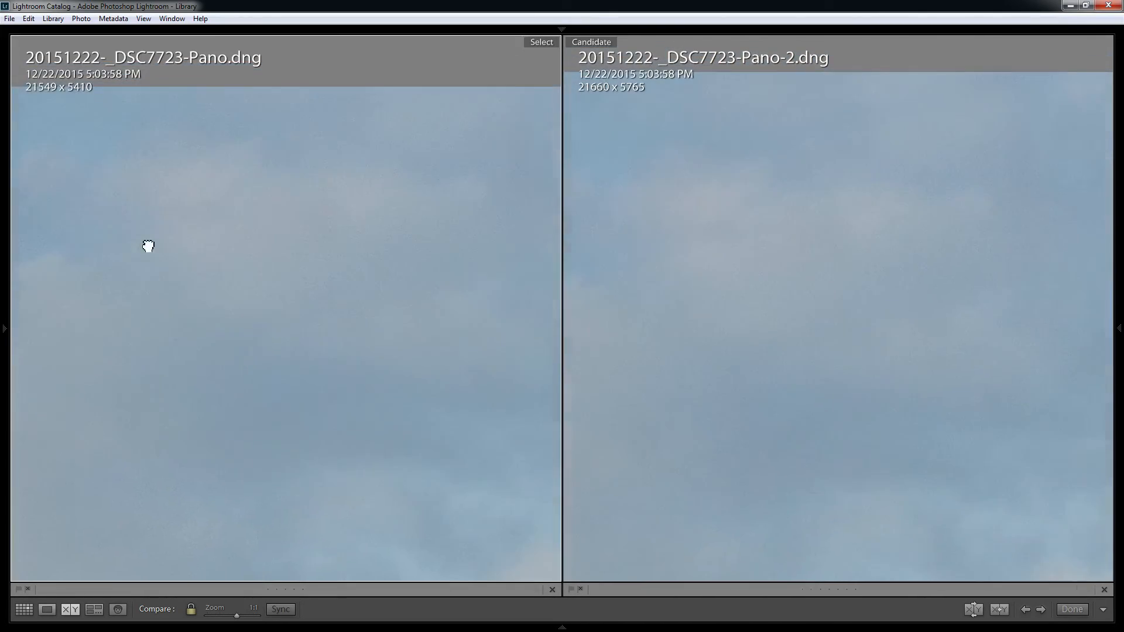
pyautogui.moveTo(368, 241); pyautogui.dragTo(342, 241)
pyautogui.moveTo(472, 238); pyautogui.dragTo(344, 232)
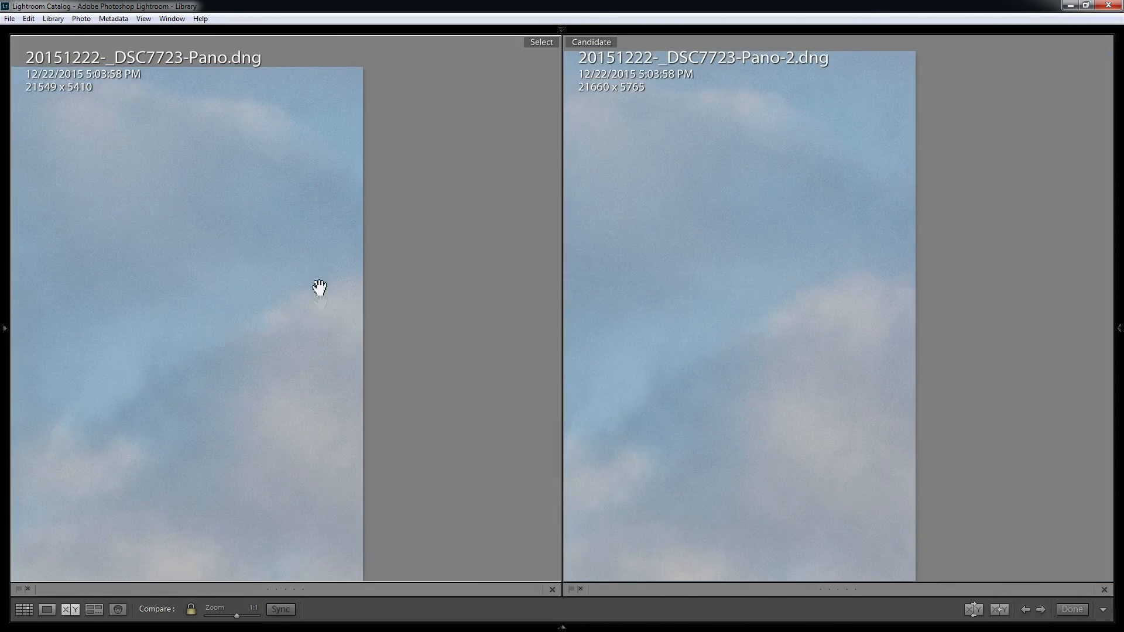
# Step: Examine the right edge of both panoramas from the sky down through the bare trees to the grass
pyautogui.moveTo(326, 462); pyautogui.dragTo(325, 179)
pyautogui.moveTo(365, 419); pyautogui.dragTo(301, 177)
pyautogui.moveTo(249, 433); pyautogui.dragTo(286, 139)
pyautogui.moveTo(294, 412); pyautogui.dragTo(262, 124)
pyautogui.moveTo(212, 417); pyautogui.dragTo(235, 176)
pyautogui.moveTo(237, 427); pyautogui.dragTo(251, 228)
pyautogui.moveTo(217, 416); pyautogui.dragTo(235, 168)
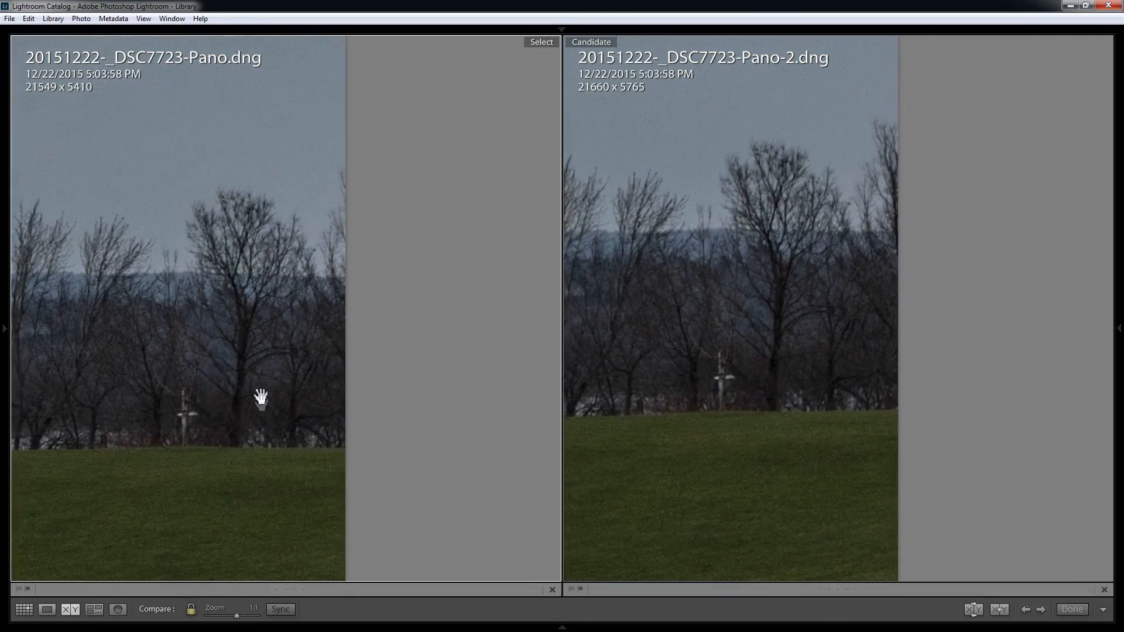
pyautogui.moveTo(270, 441); pyautogui.dragTo(268, 238)
pyautogui.moveTo(237, 428); pyautogui.dragTo(231, 235)
# Step: Examine the grass along the lower edge of both panoramas from right to left, then return to the full view
pyautogui.moveTo(258, 370); pyautogui.dragTo(345, 232)
pyautogui.moveTo(186, 297); pyautogui.dragTo(388, 245)
pyautogui.moveTo(221, 266); pyautogui.dragTo(411, 263)
pyautogui.moveTo(118, 229); pyautogui.dragTo(404, 243)
pyautogui.moveTo(196, 230); pyautogui.dragTo(450, 246)
pyautogui.moveTo(153, 238); pyautogui.dragTo(479, 263)
pyautogui.moveTo(209, 244); pyautogui.dragTo(388, 238)
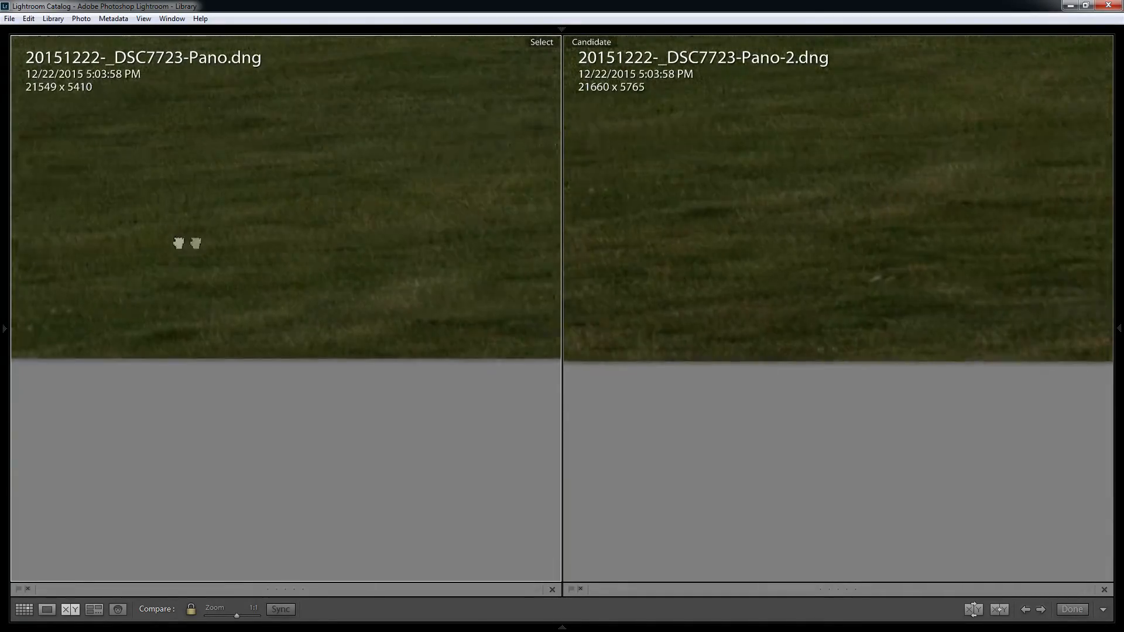
pyautogui.moveTo(135, 243); pyautogui.dragTo(401, 239)
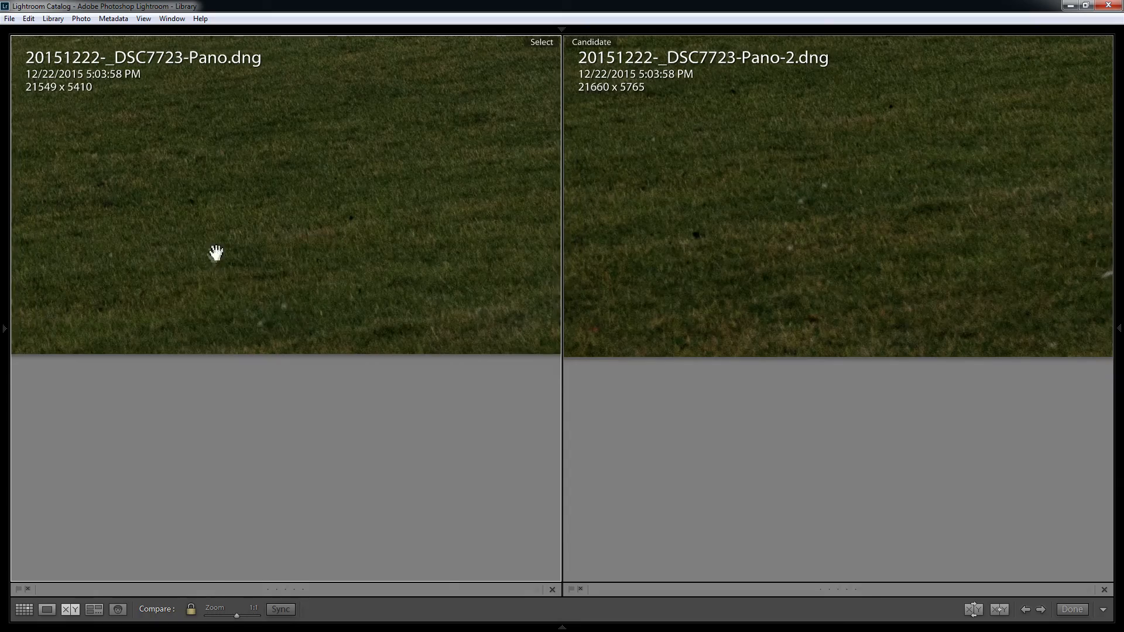
pyautogui.moveTo(216, 253); pyautogui.dragTo(342, 245)
pyautogui.moveTo(281, 238); pyautogui.dragTo(302, 265)
pyautogui.click(258, 260)
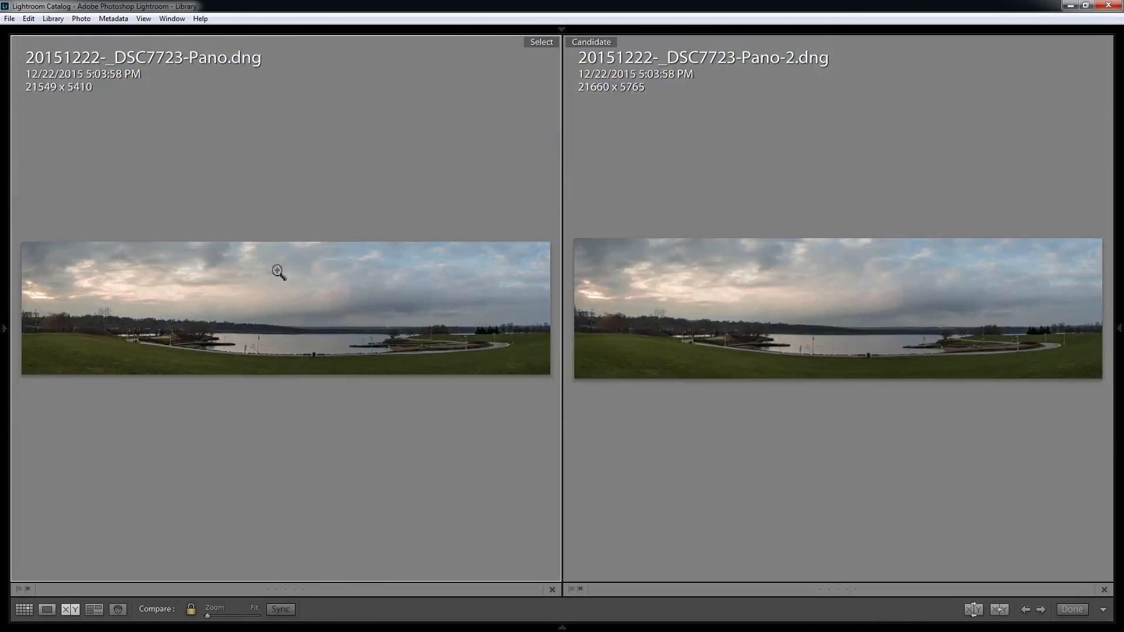
# Step: Compare the left edge of both panoramas at 1:1, from the bright clouds down past the apartment building to the grass
pyautogui.click(27, 325)
pyautogui.click(57, 286)
pyautogui.moveTo(422, 443); pyautogui.dragTo(243, 491)
pyautogui.moveTo(248, 292); pyautogui.dragTo(314, 216)
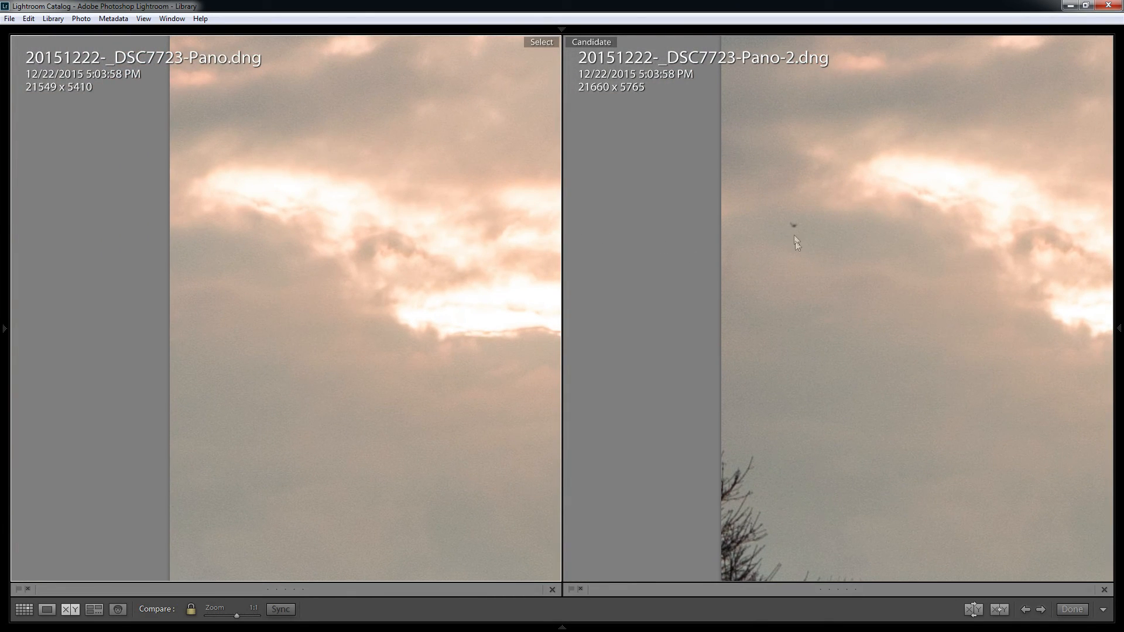
pyautogui.moveTo(427, 316); pyautogui.dragTo(296, 305)
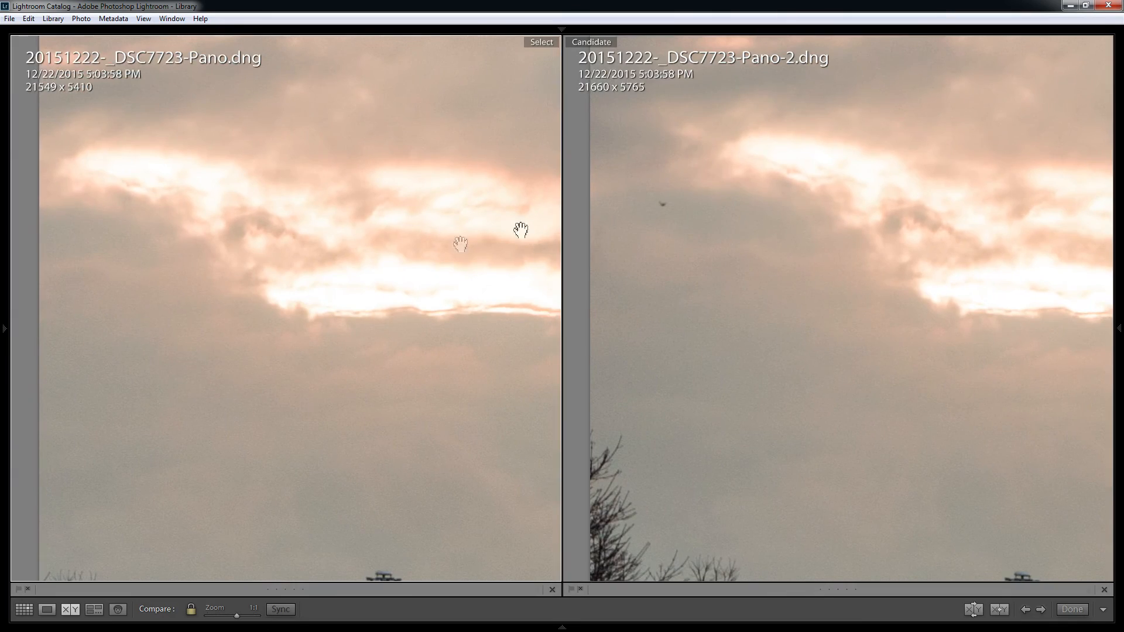
pyautogui.moveTo(398, 296); pyautogui.dragTo(361, 229)
pyautogui.moveTo(371, 319); pyautogui.dragTo(367, 269)
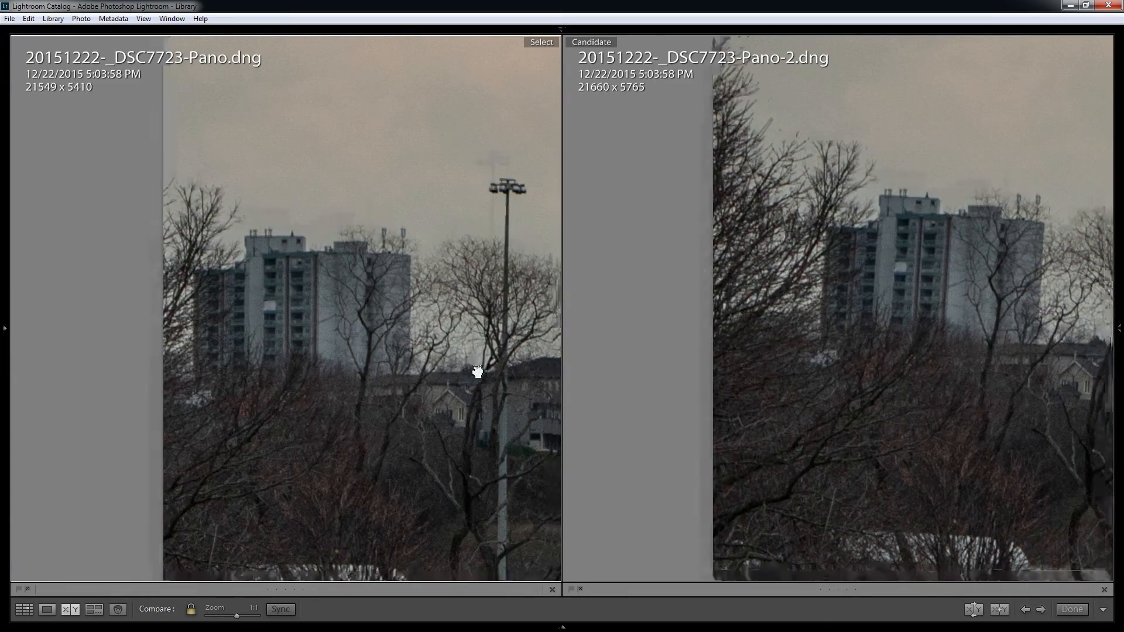
pyautogui.moveTo(484, 381); pyautogui.dragTo(419, 180)
pyautogui.moveTo(394, 304); pyautogui.dragTo(294, 378)
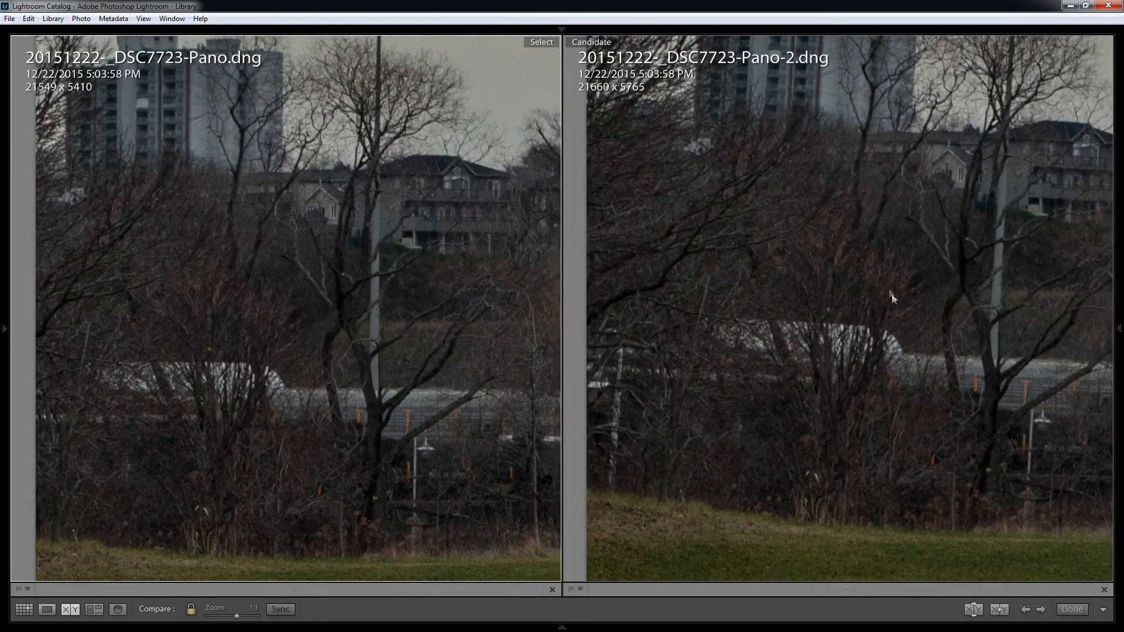
# Step: Compare the light pole, houses and willow trees near the left end of both panoramas, then return to the full view
pyautogui.moveTo(1022, 248); pyautogui.dragTo(767, 406)
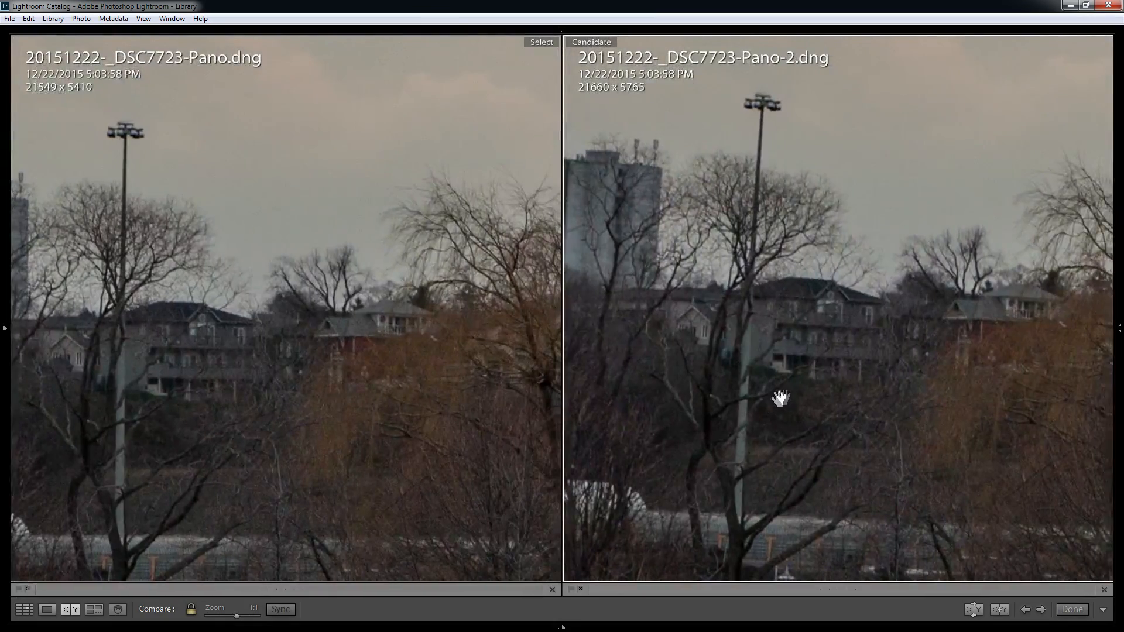
pyautogui.moveTo(885, 379); pyautogui.dragTo(720, 373)
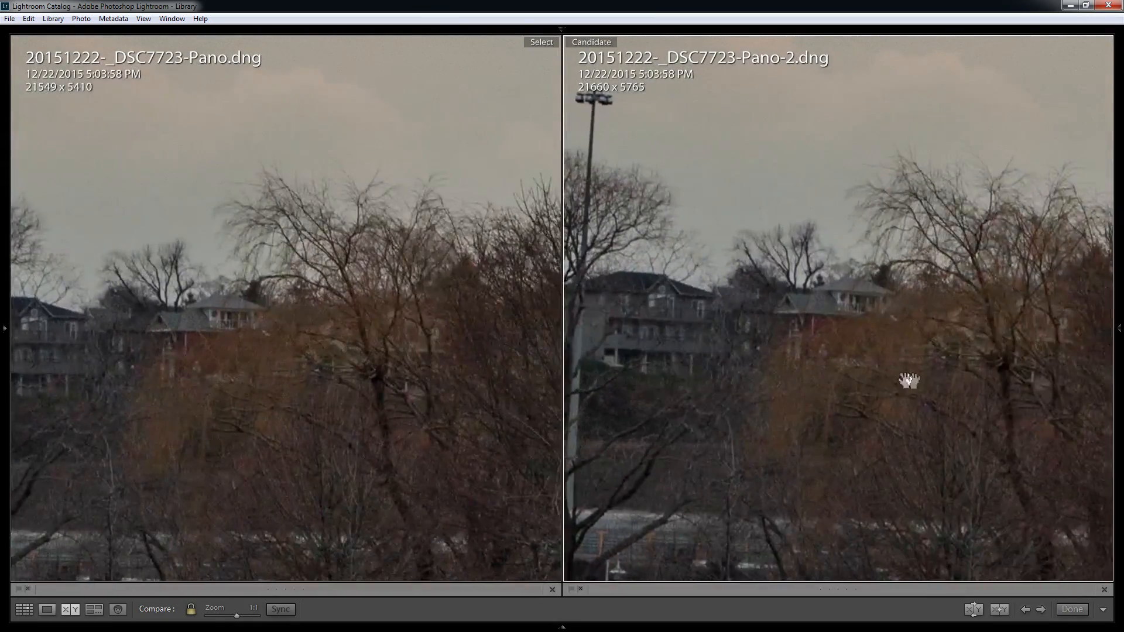
pyautogui.moveTo(880, 388); pyautogui.dragTo(702, 322)
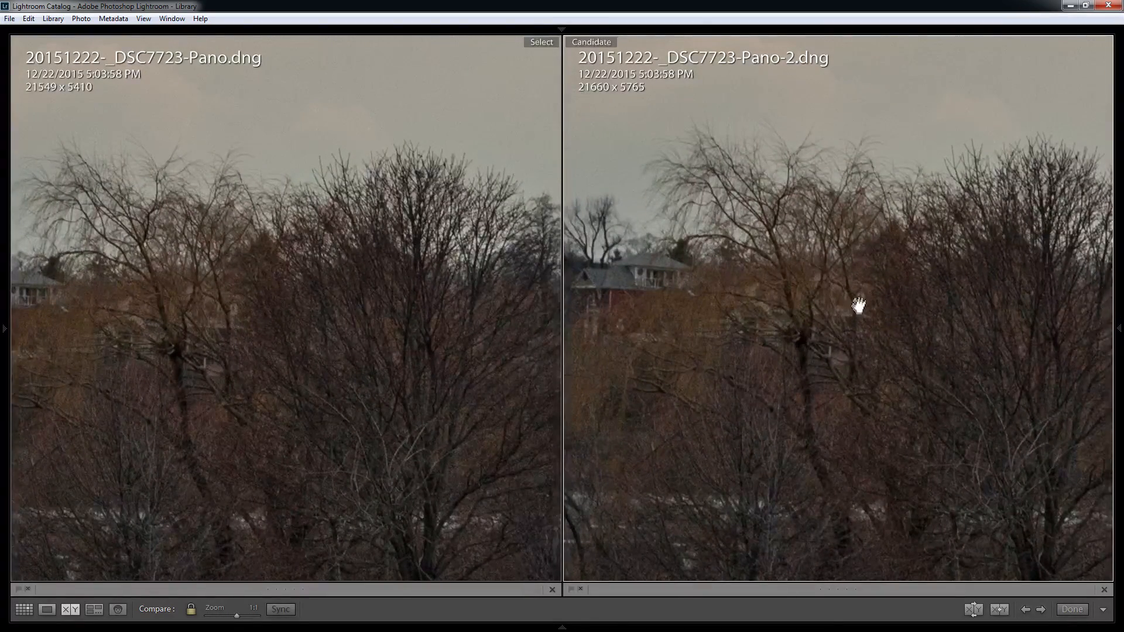
pyautogui.moveTo(715, 316); pyautogui.dragTo(806, 336)
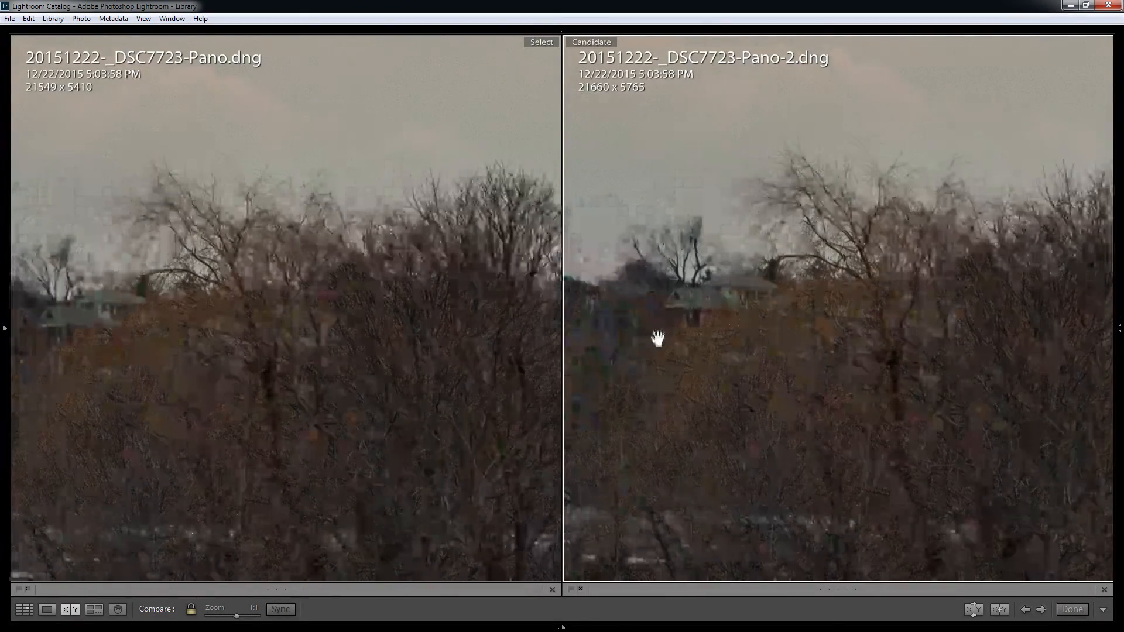
pyautogui.click(776, 329)
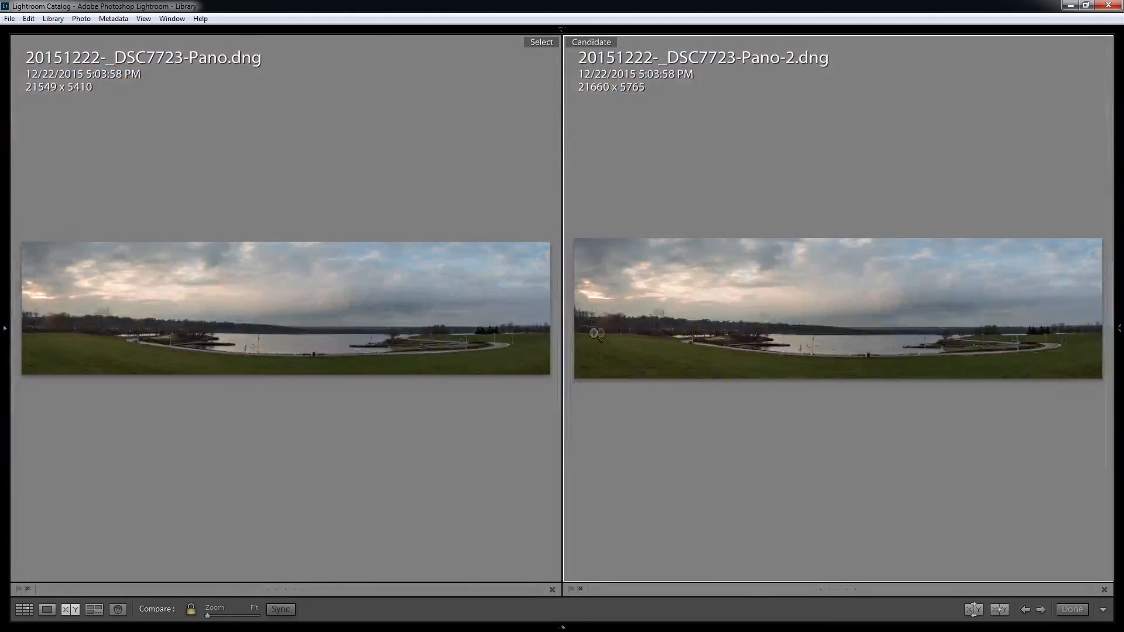